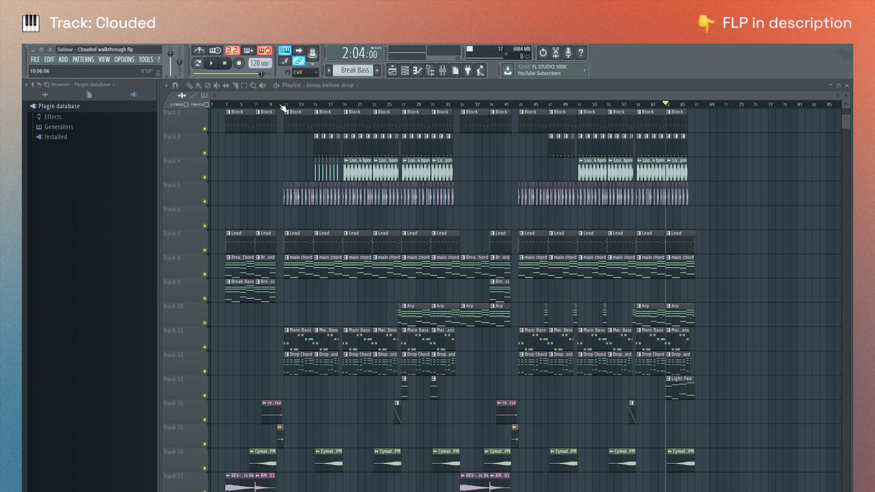
Step: Select bars 3 to 11 and bars 11 to 35 in the playlist timeline
mouse_move(283, 107)
mouse_down()
mouse_move(234, 108)
mouse_move(282, 109)
mouse_up()
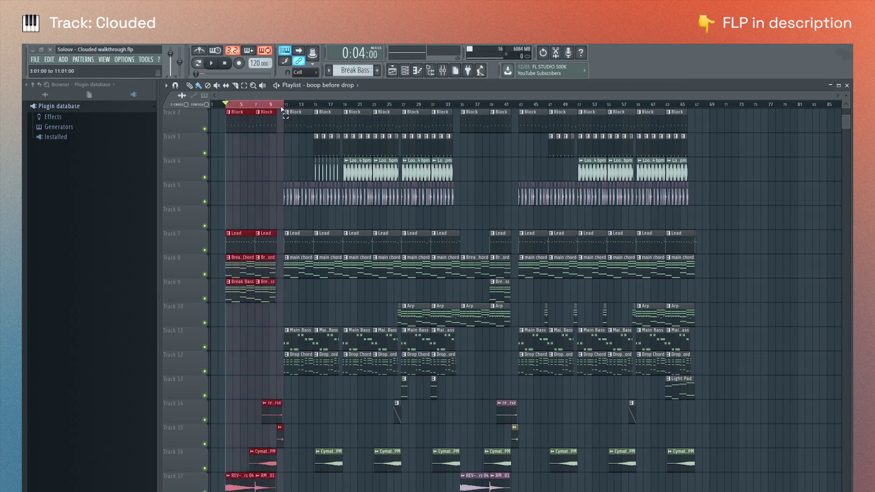
drag(286, 107, 460, 109)
key(space)
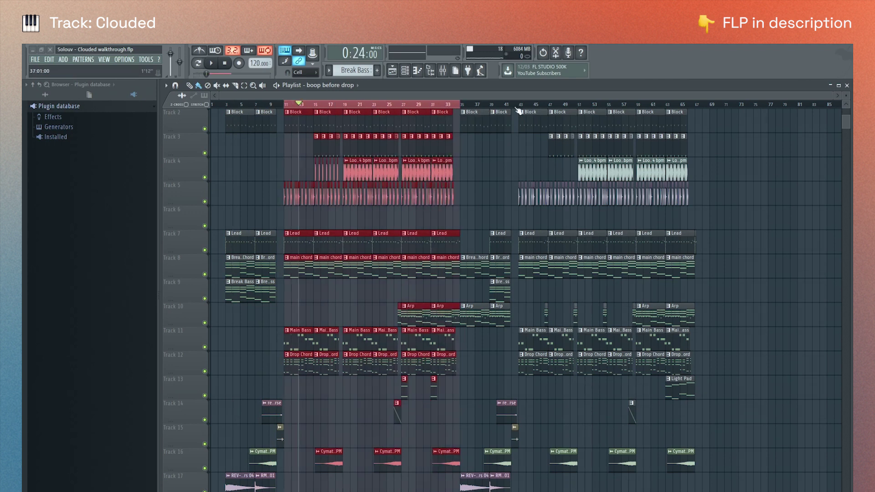
Step: Clear the timeline selection, place the playback position at bar 59 and look over the arrangement's tracks
click(673, 114)
double_click(672, 105)
double_click(639, 105)
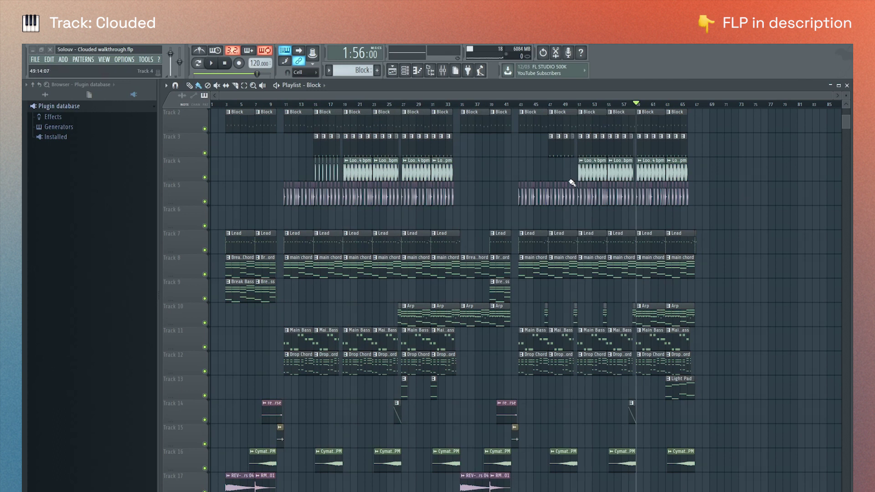
scroll(469, 287, down, 3)
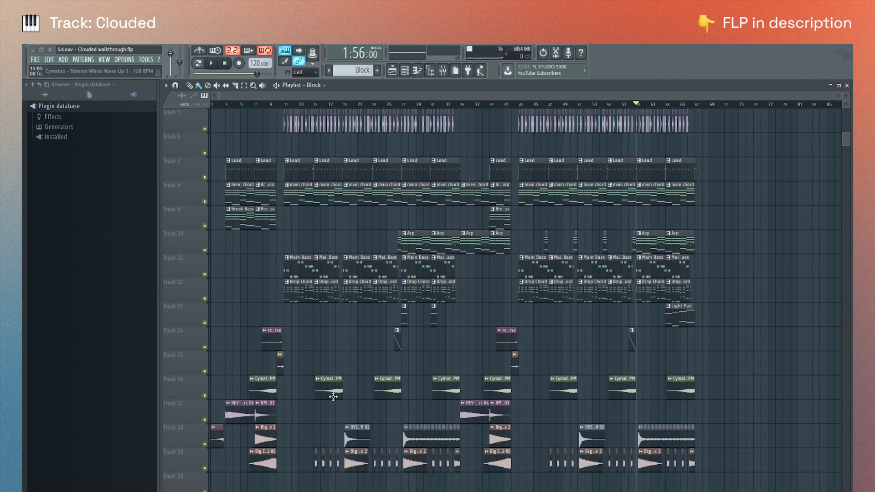
scroll(691, 261, up, 2)
scroll(526, 271, up, 2)
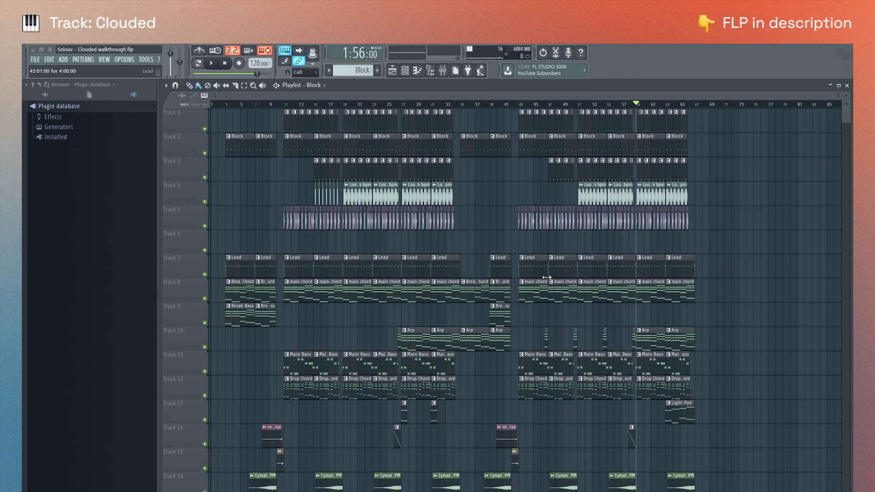
scroll(549, 278, down, 2)
scroll(312, 125, up, 2)
Step: Select bars 11 to 34 in the playlist timeline and play the first drop
drag(287, 106, 449, 104)
key(space)
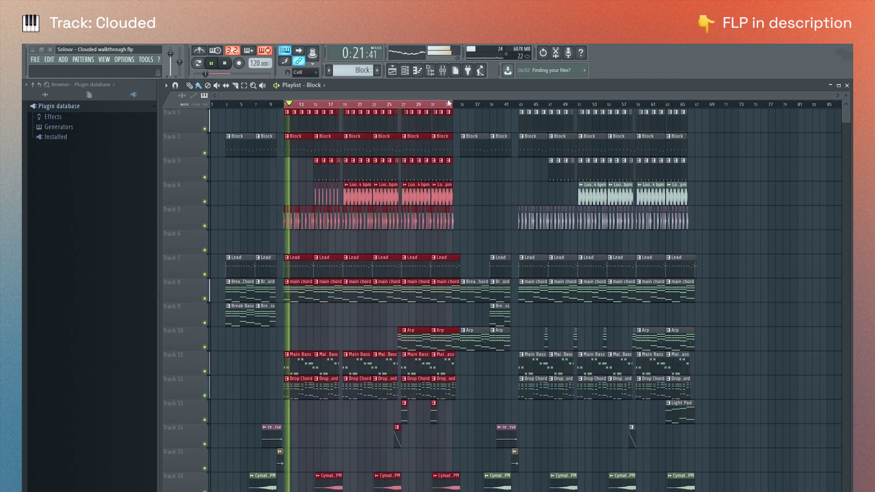
scroll(364, 104, up, 4)
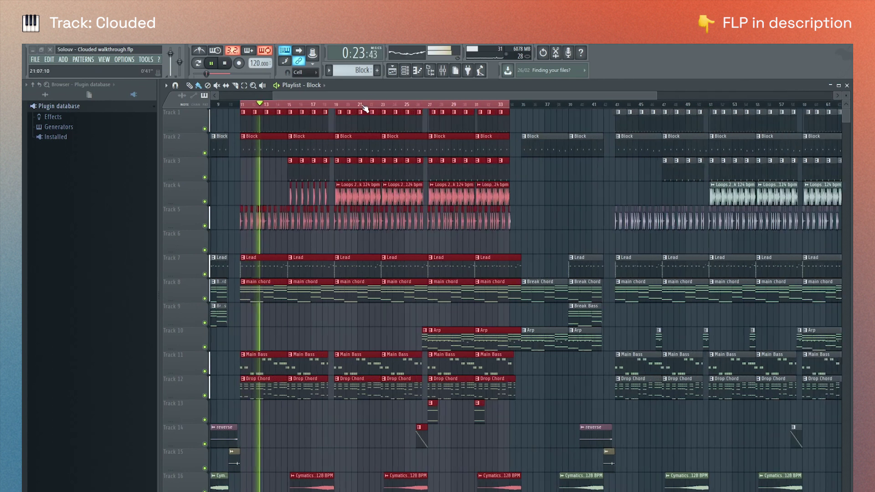
drag(362, 95, 353, 97)
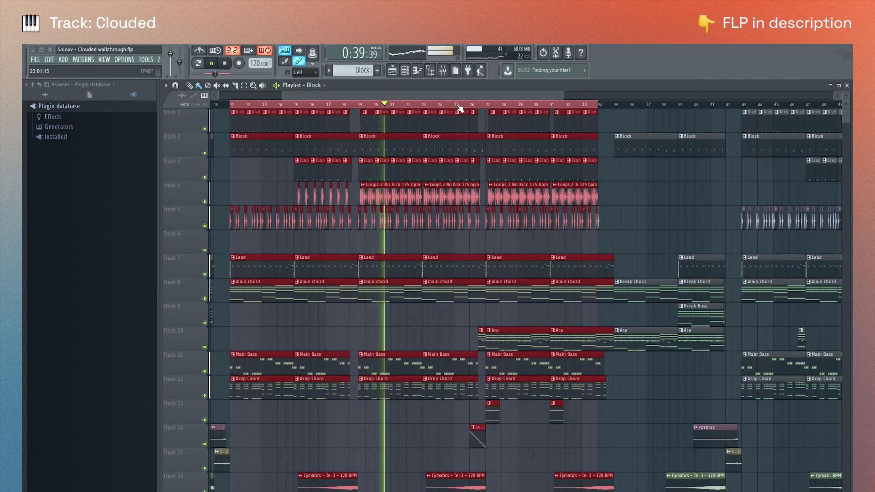
Step: Continue playback from bar 25 and examine the transition effects and automation envelopes on the lower tracks
click(458, 105)
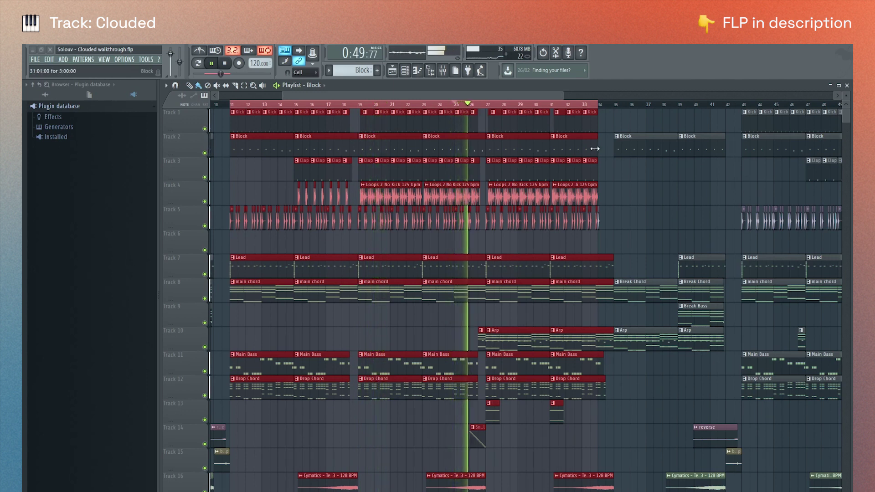
scroll(621, 145, down, 1)
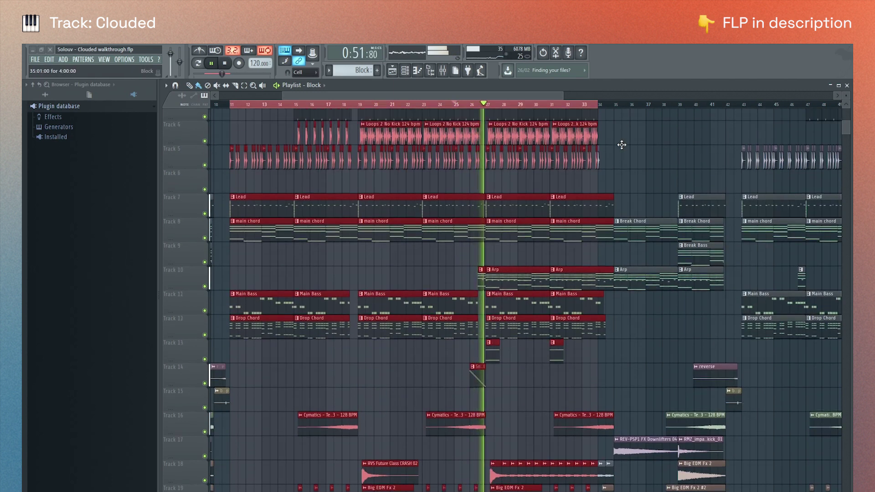
scroll(622, 145, down, 1)
scroll(621, 145, down, 9)
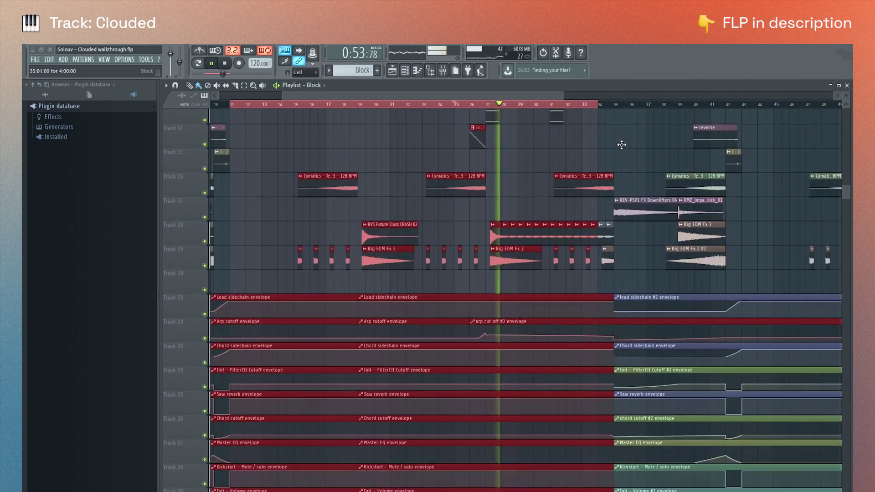
scroll(621, 145, up, 7)
scroll(622, 144, up, 1)
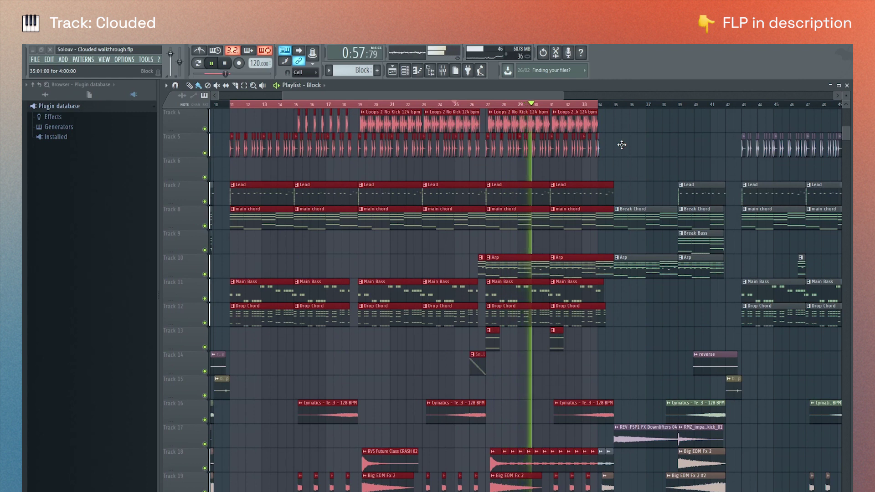
scroll(621, 145, up, 2)
scroll(621, 145, up, 1)
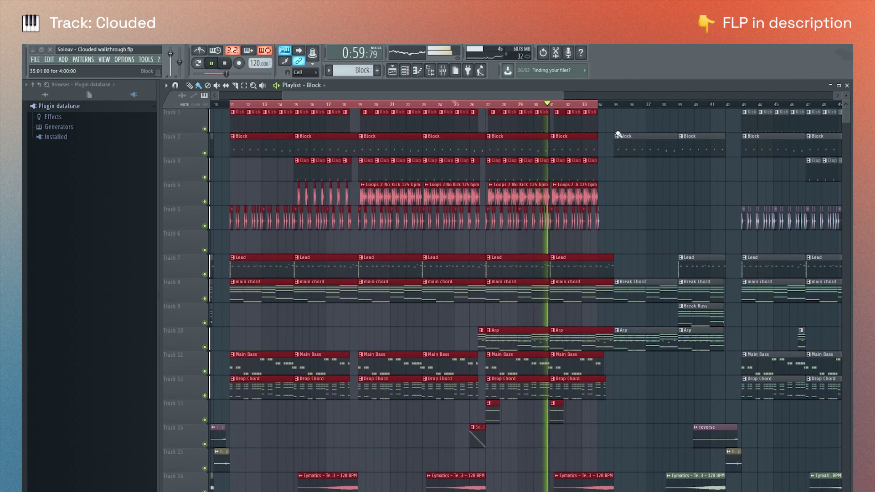
Step: Clear the timeline selection, play into the break from bar 34 and stop playback
click(602, 105)
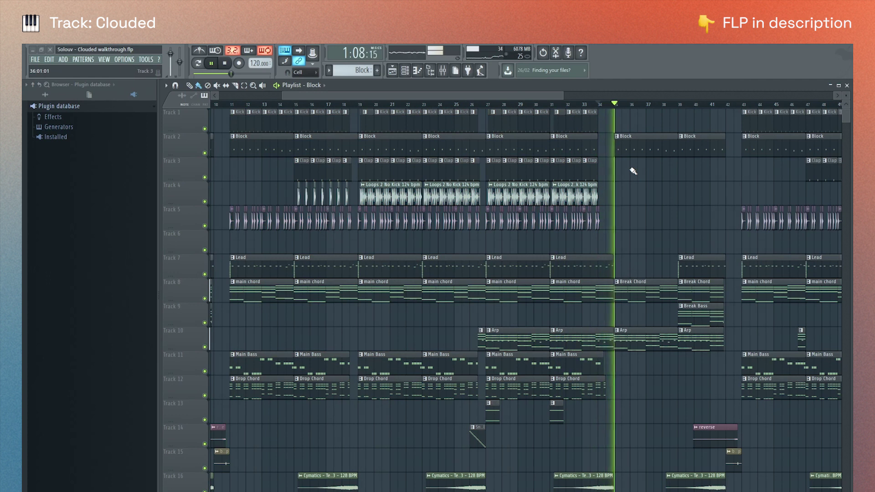
key(space)
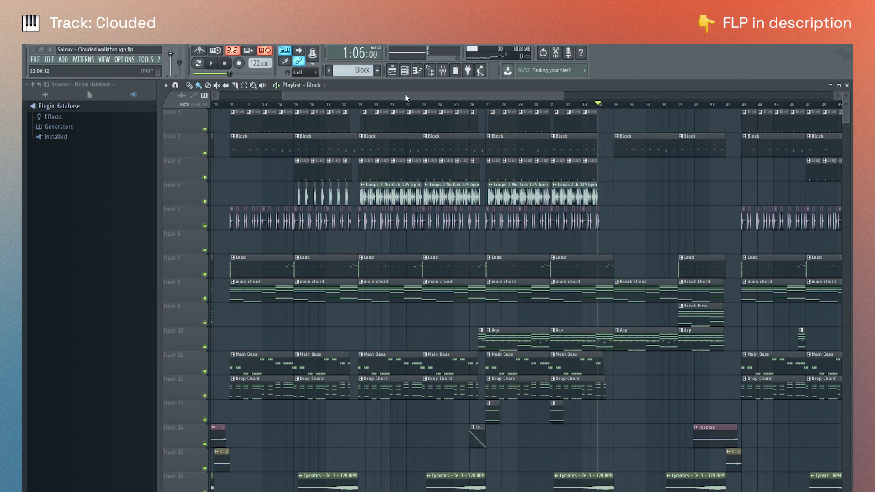
Step: Open the Kick pattern from track 1 in the channel rack and audition it
scroll(375, 98, up, 2)
scroll(376, 94, up, 2)
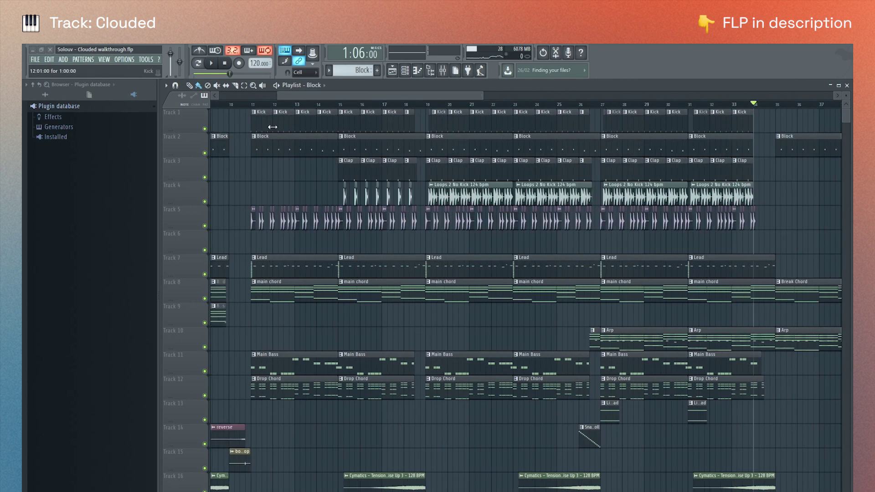
click(262, 118)
key(F6)
key(space)
key(space)
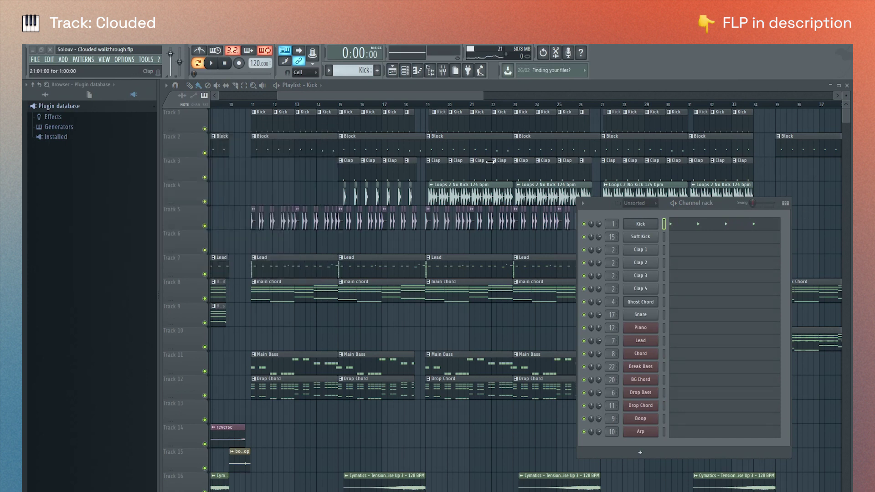
Step: Solo track 2 with the Block pattern and audition it from bar 11
right_click(205, 153)
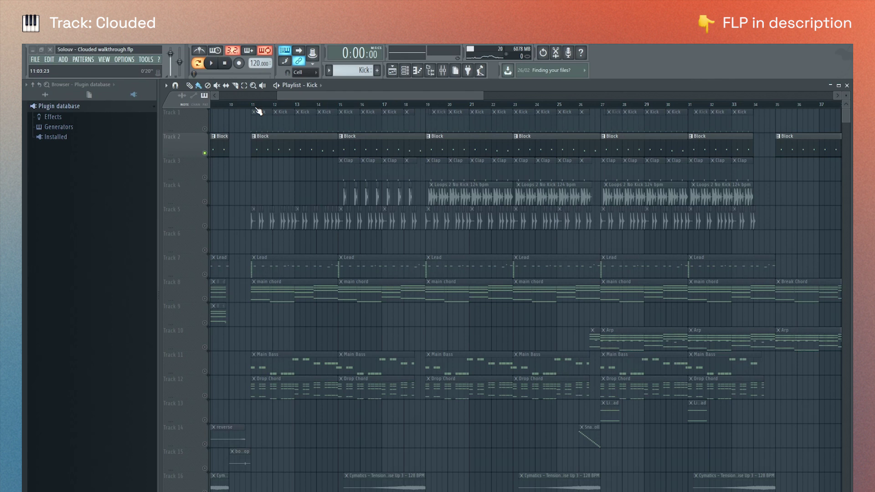
key(space)
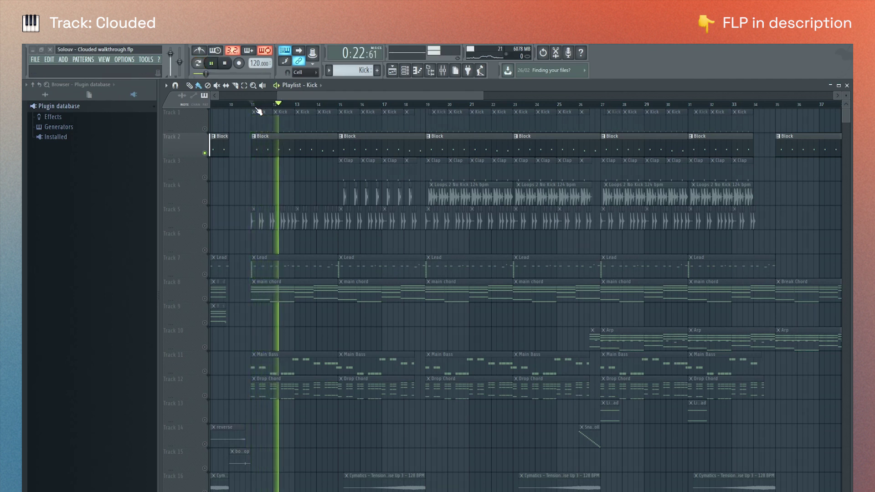
key(space)
Step: Solo track 3 with the Clap pattern and audition it from bar 15
right_click(197, 175)
key(Escape)
right_click(205, 177)
click(340, 105)
key(space)
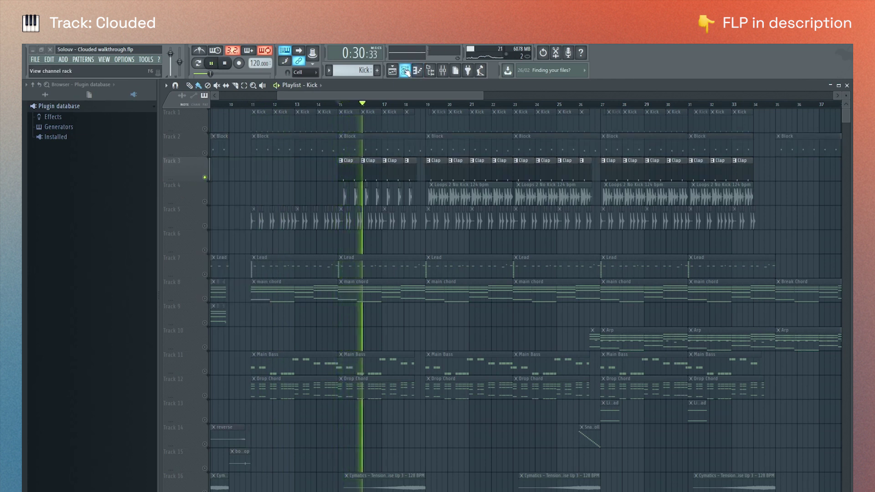
key(space)
Step: Unmute track 4 alongside the claps and audition both tracks from bar 15
click(205, 202)
key(space)
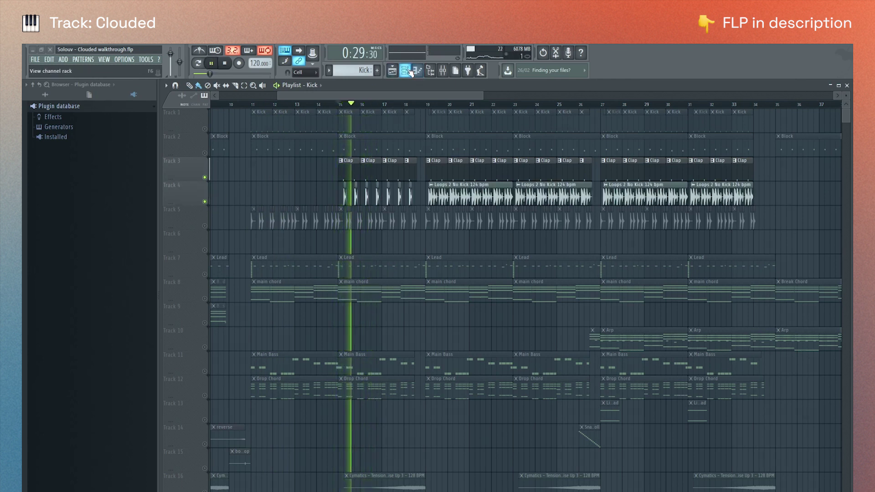
key(space)
Step: Display the steps of the Clap pattern from track 3 in the channel rack
click(406, 70)
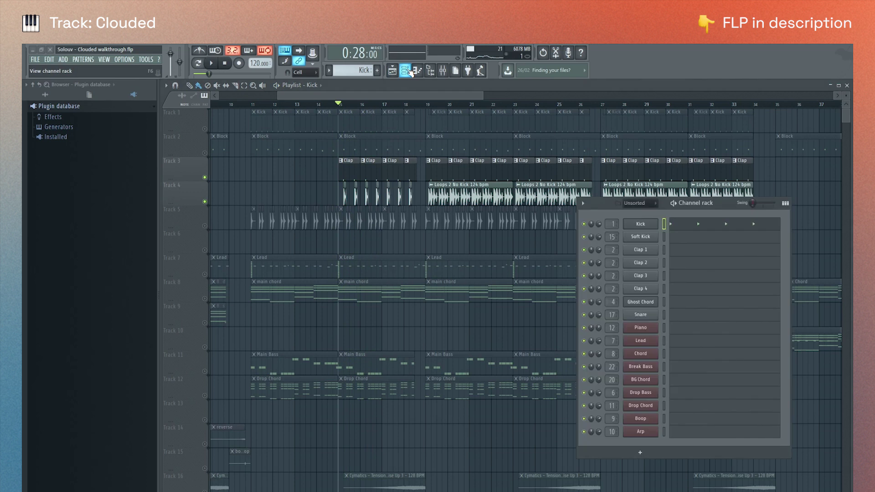
click(374, 165)
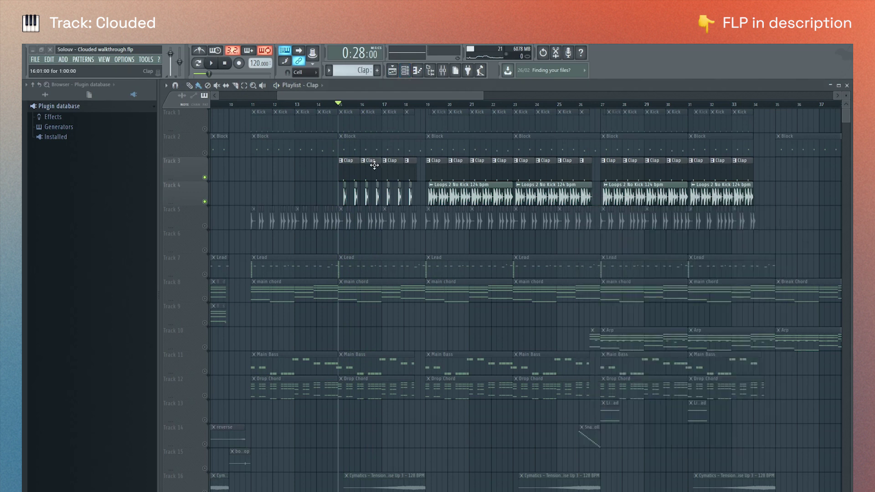
click(410, 71)
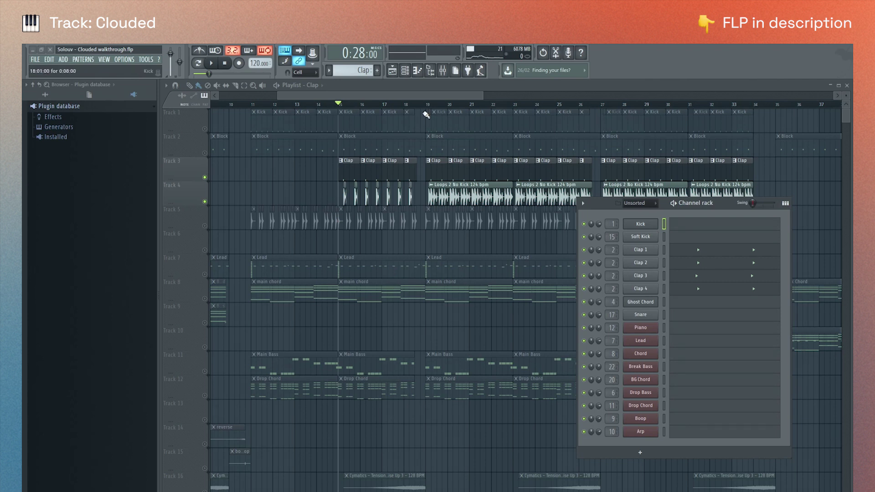
Step: Solo track 5, set the playback position to bar 11 and inspect the sample settings of its first kick clip
scroll(421, 104, up, 2)
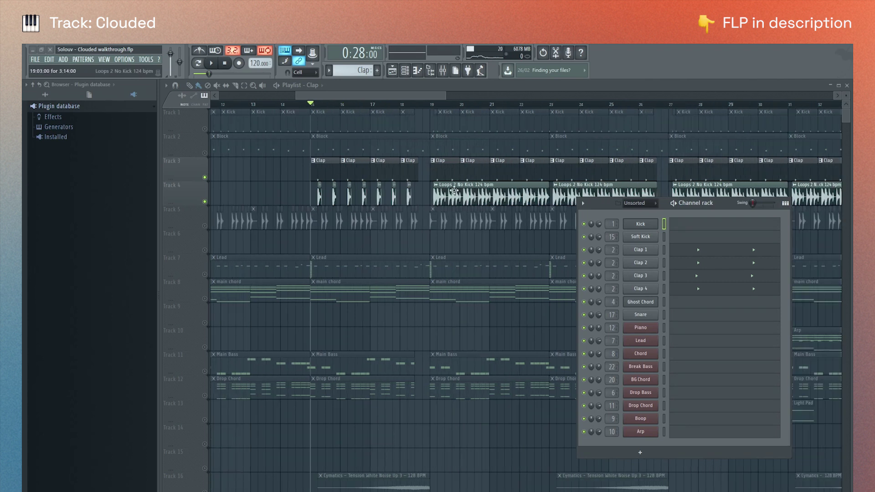
drag(349, 98, 336, 98)
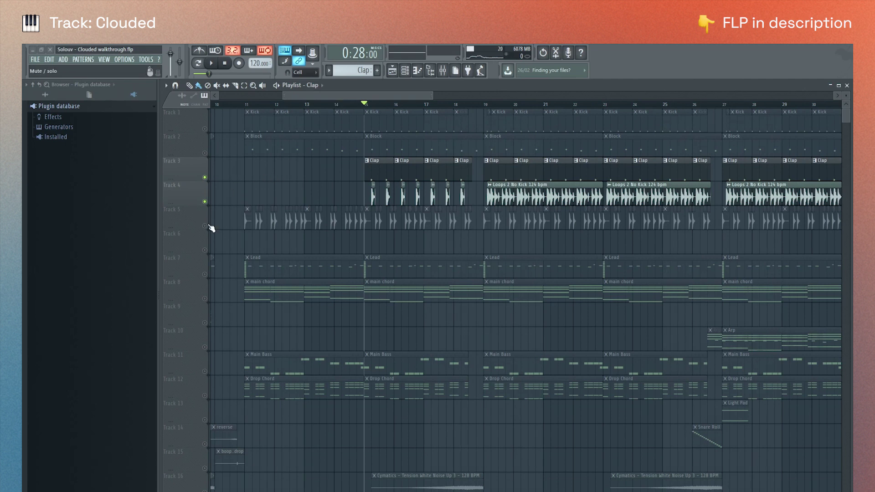
right_click(205, 226)
click(249, 105)
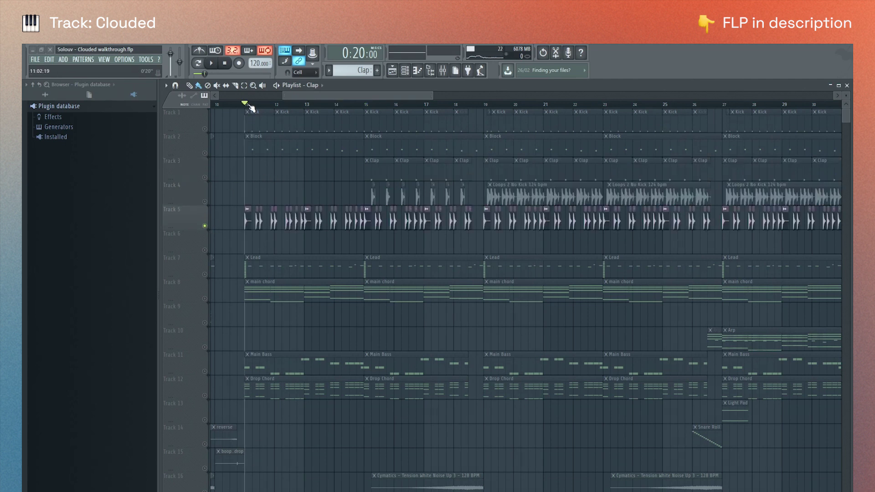
double_click(250, 217)
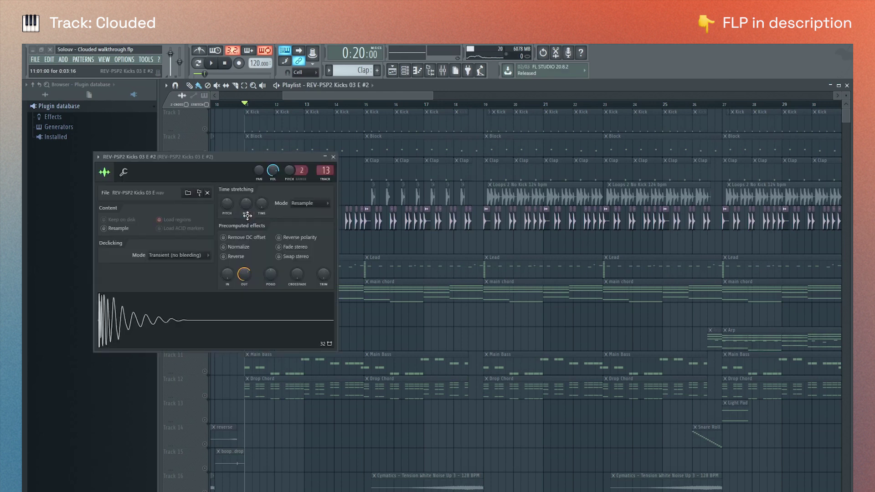
click(333, 157)
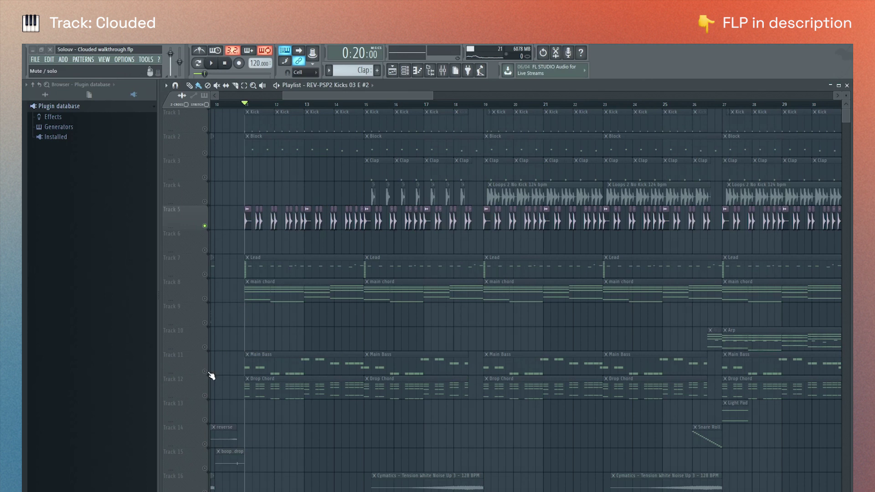
Step: Compare track 5 with and without the Main Bass on track 11 during playback from bar 11
click(209, 372)
key(space)
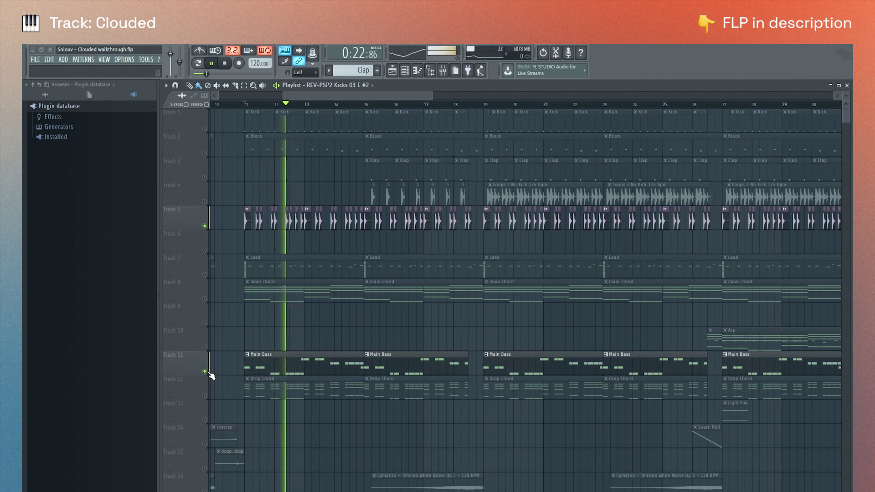
click(208, 372)
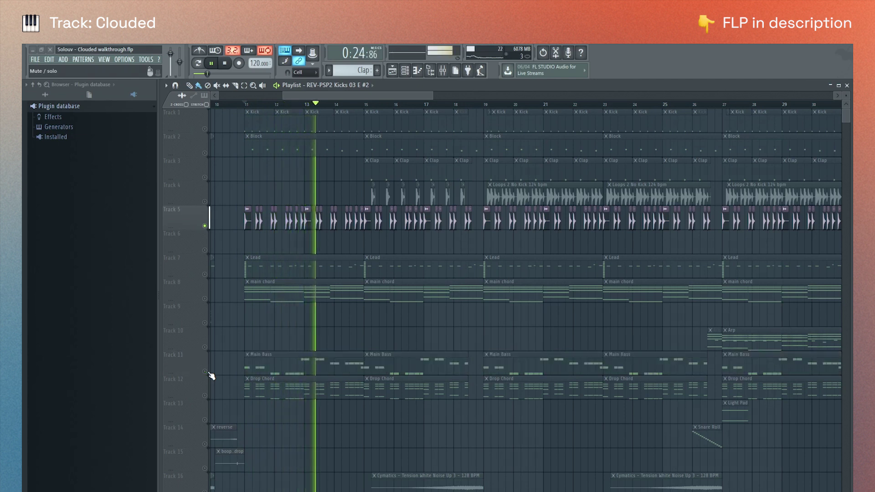
key(space)
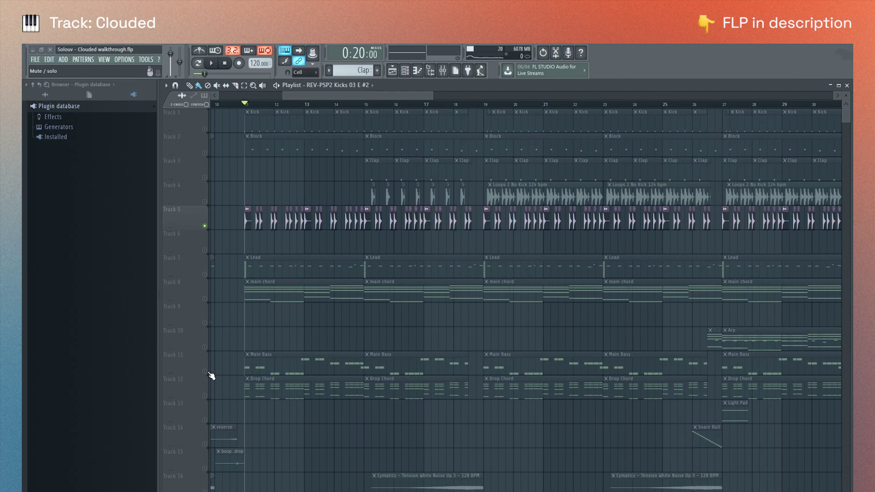
Step: Unmute the Main Bass on track 11 and the Kick on track 1, and audition them with track 5
click(206, 372)
click(205, 130)
key(space)
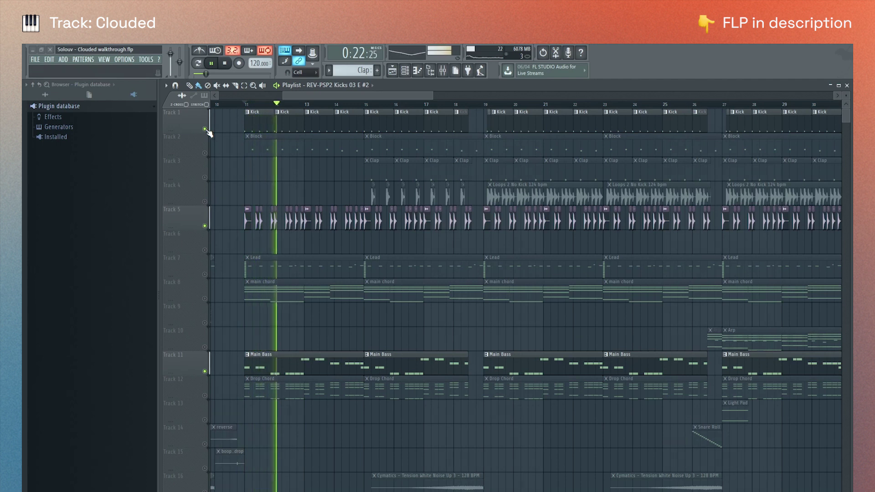
key(space)
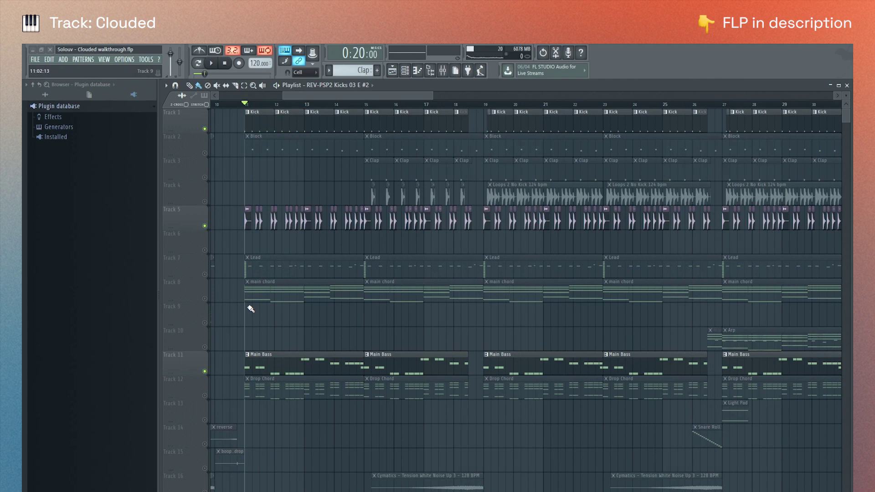
Step: Isolate drum tracks 1 to 5 and audition them together, moving the playback position to about bar 18
right_click(205, 128)
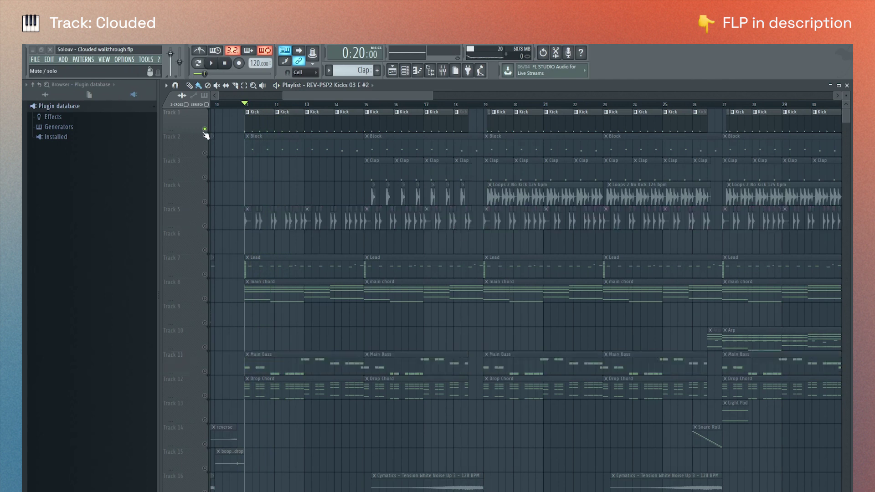
click(205, 153)
click(204, 177)
click(205, 202)
click(205, 225)
scroll(258, 106, down, 2)
key(space)
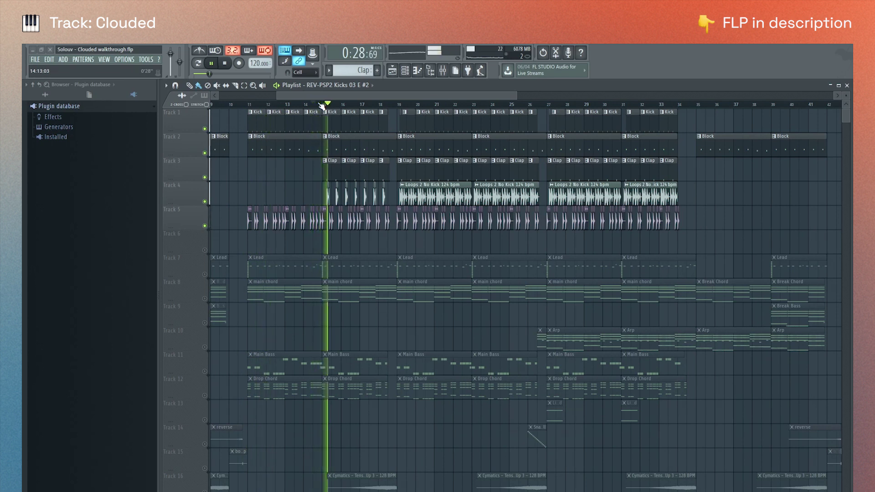
click(383, 104)
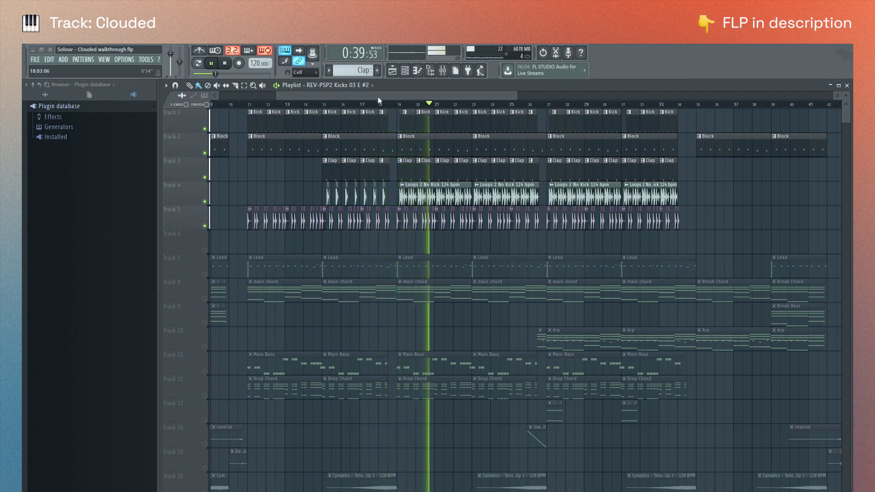
key(space)
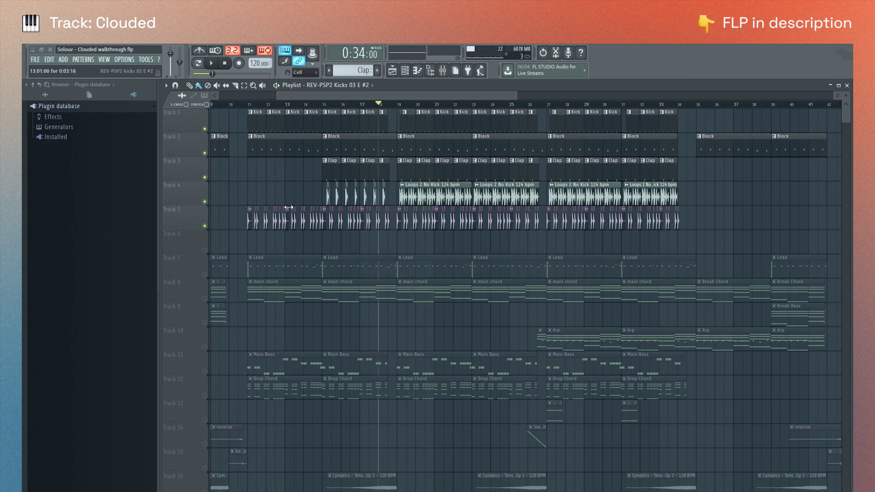
Step: Isolate the Lead, main chord, Main Bass and Drop Chord on tracks 7, 8, 11 and 12 and audition them from bar 11
scroll(289, 206, down, 2)
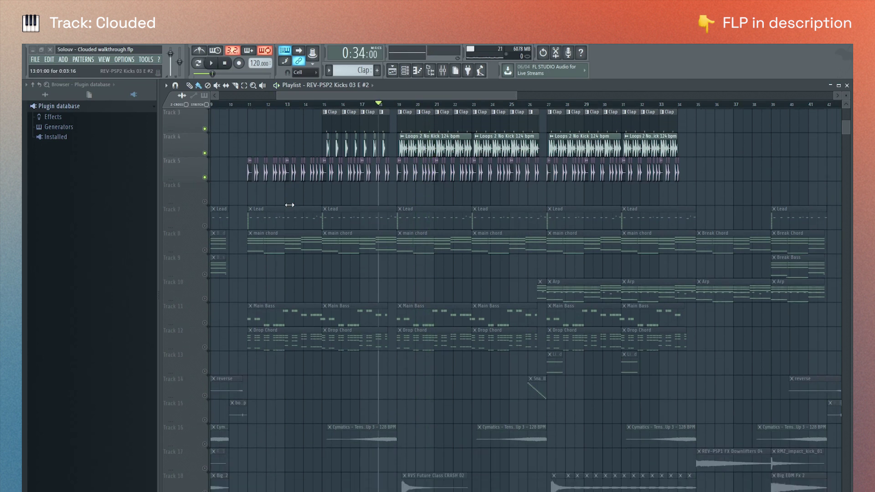
scroll(289, 205, up, 2)
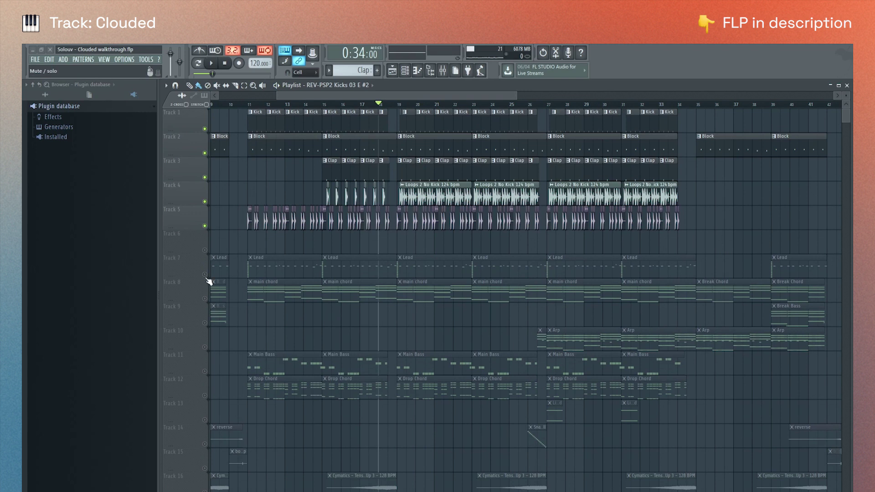
ctrl+click(205, 274)
click(205, 298)
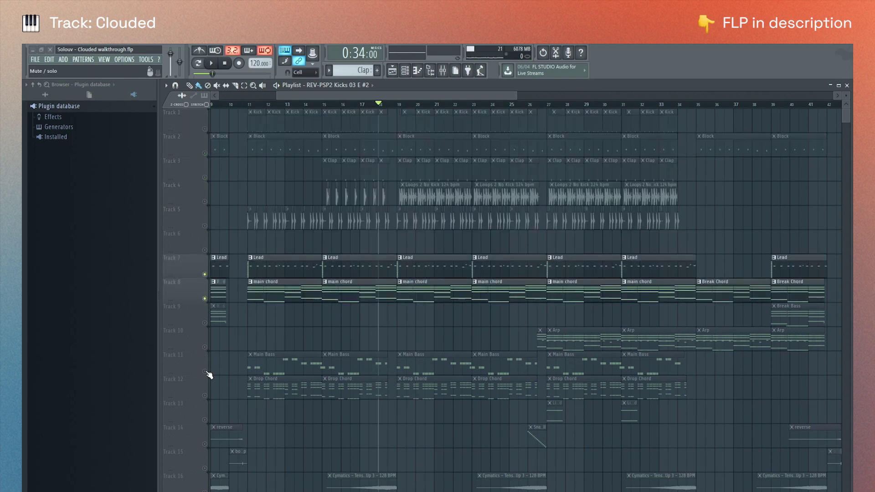
click(205, 371)
click(205, 396)
click(252, 108)
key(space)
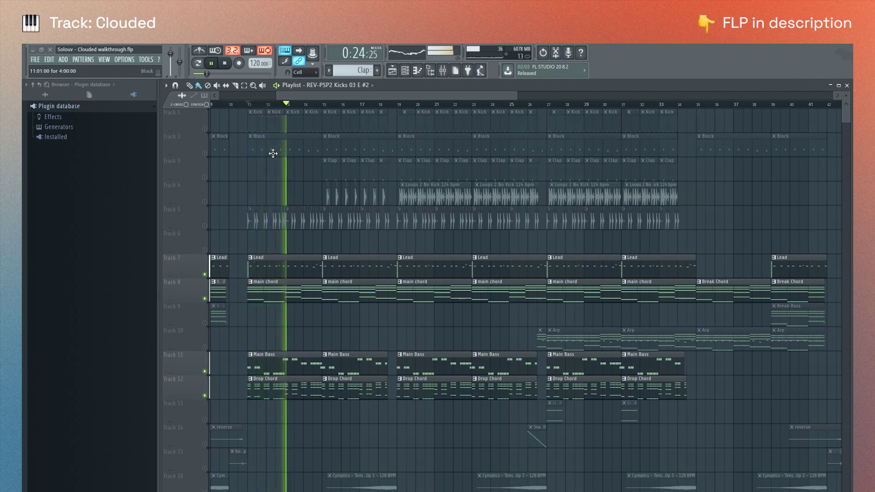
key(space)
Step: Unmute the Arp on track 10 and audition it with the other melodic tracks from bar 27, moving playback back to the Arp's start
click(204, 346)
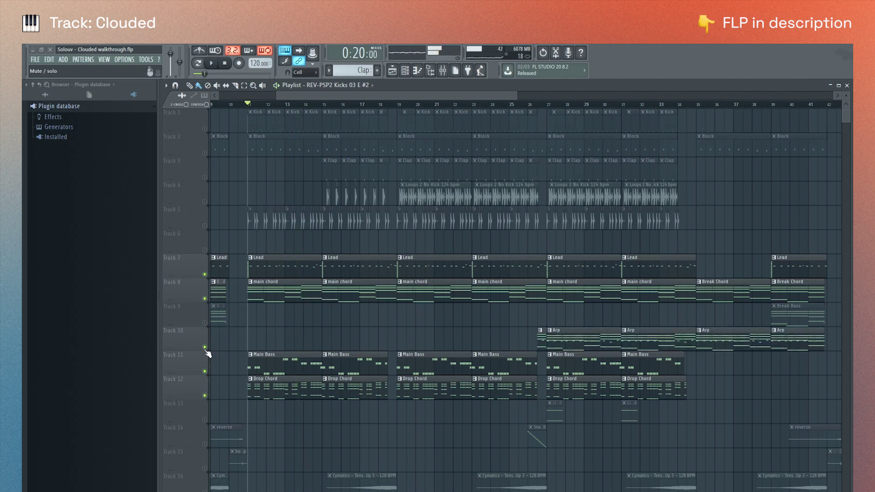
click(548, 105)
key(space)
click(541, 105)
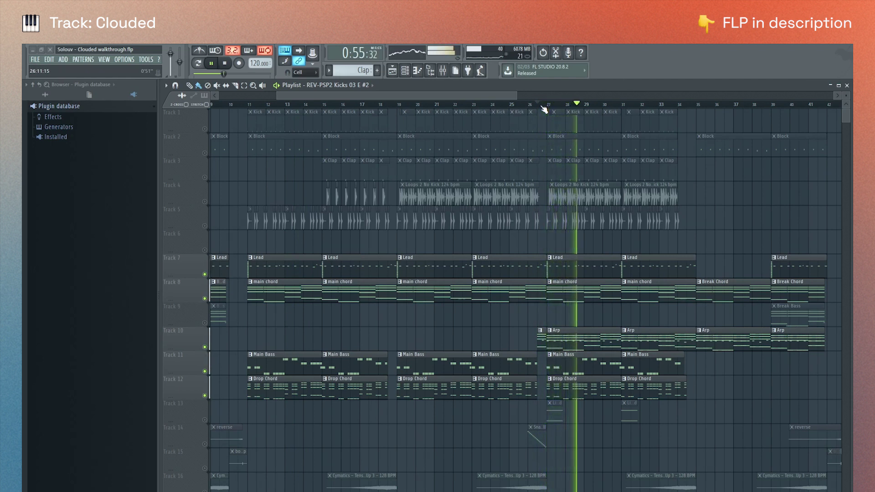
key(space)
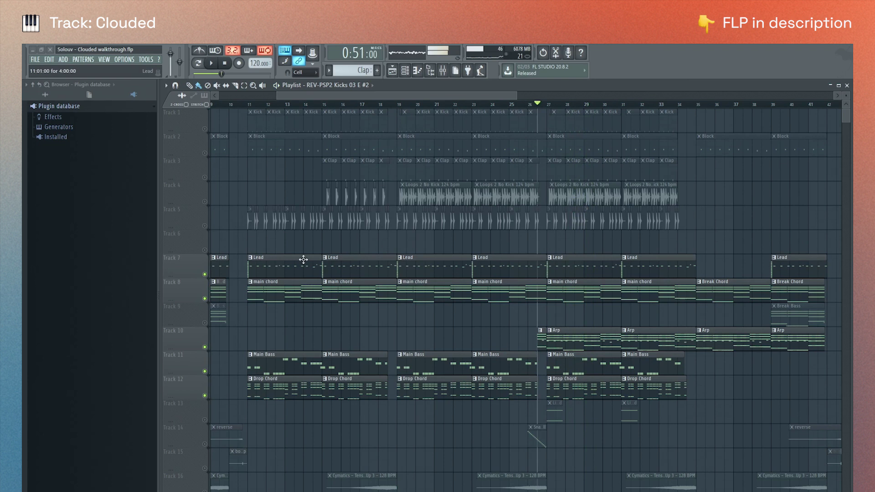
Step: Solo the Lead on track 7, set the playback position to bar 11 and show the Unsorted channels in the channel rack
right_click(207, 273)
click(254, 106)
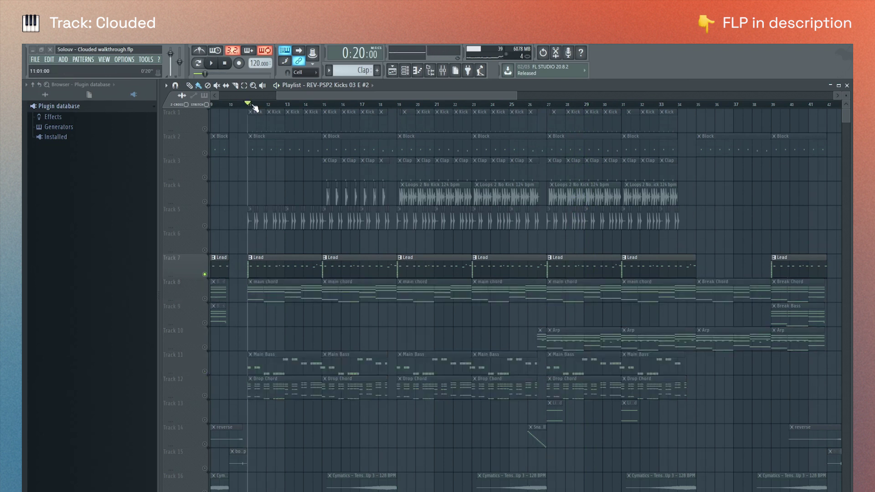
click(405, 71)
click(638, 202)
click(639, 240)
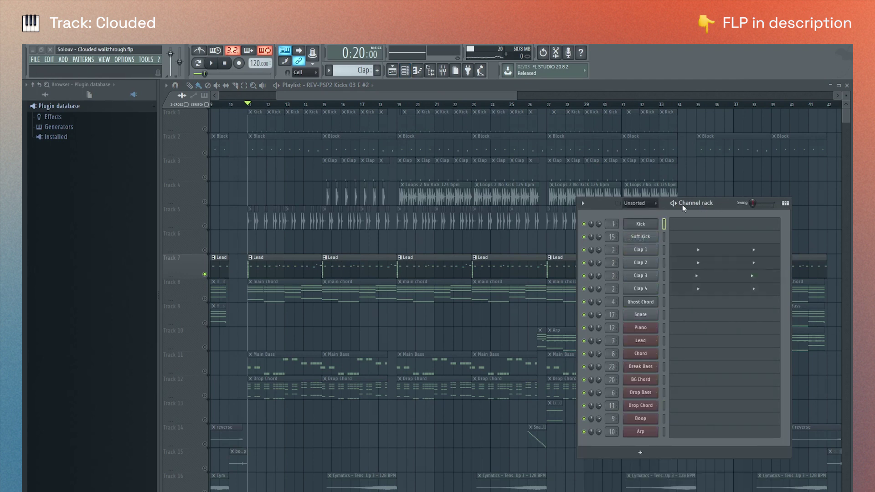
Step: Audition the Lead pattern with its notes shown in the channel rack, and inspect the Kickstart effect settings
click(283, 267)
click(407, 71)
key(space)
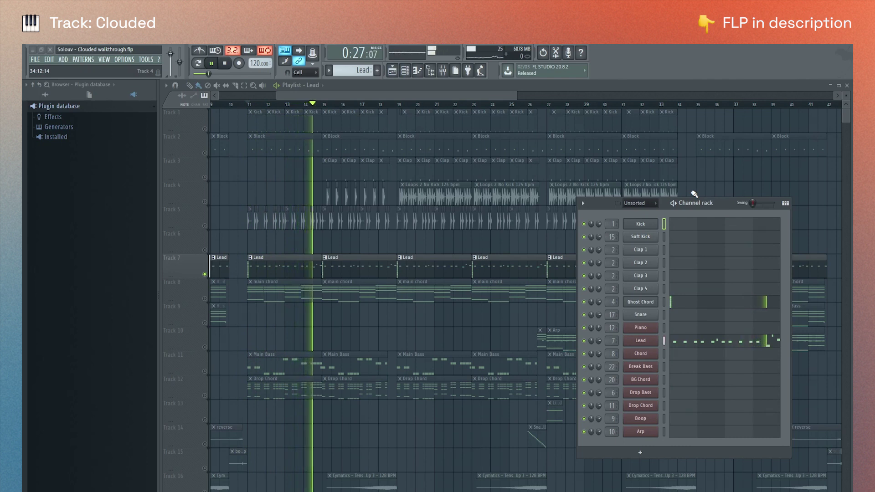
key(space)
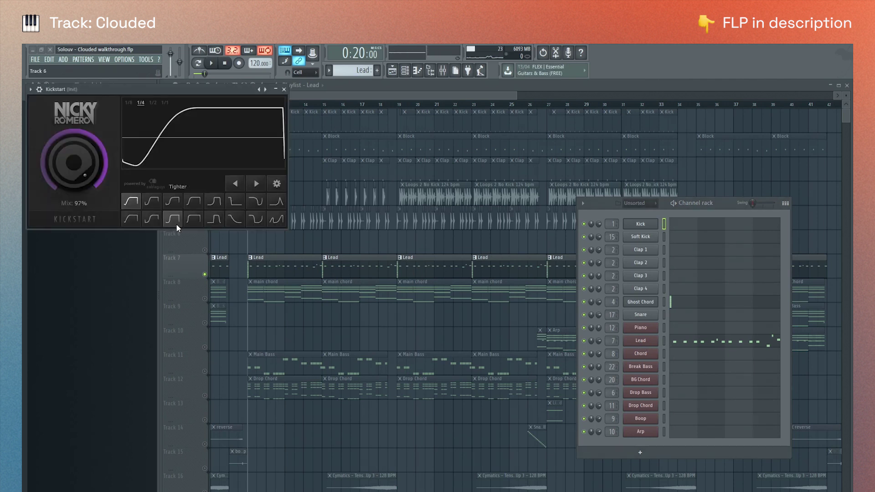
click(284, 90)
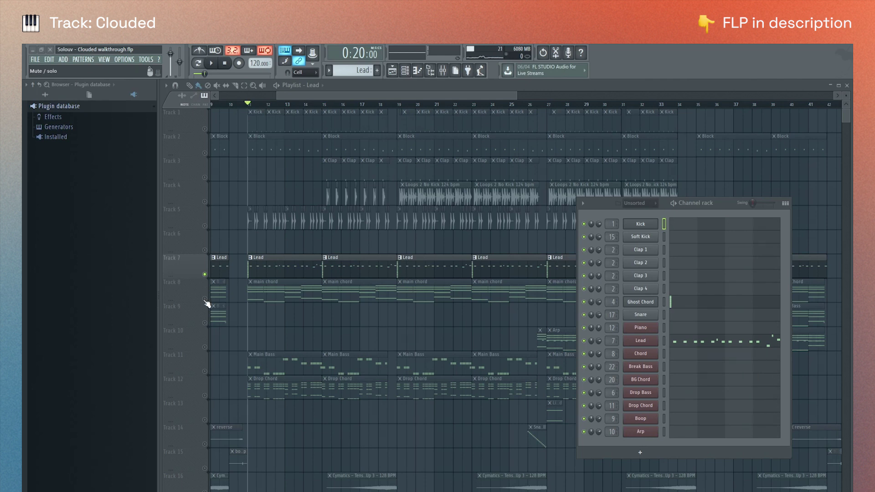
Step: Solo and audition the main chord on track 8, and show its pattern in the channel rack
click(205, 301)
key(space)
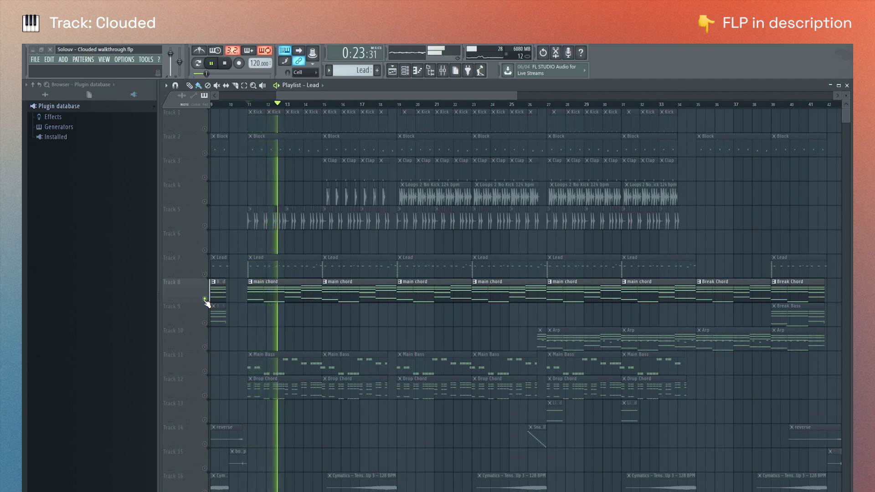
key(space)
click(313, 292)
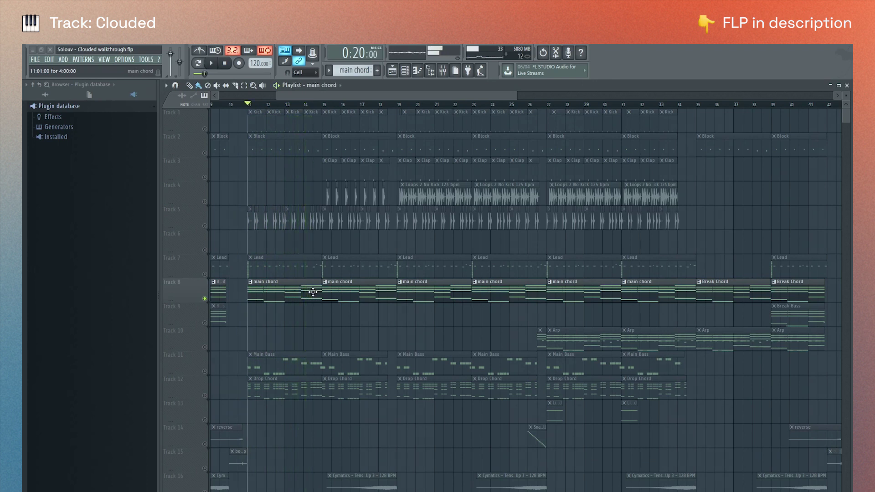
click(404, 70)
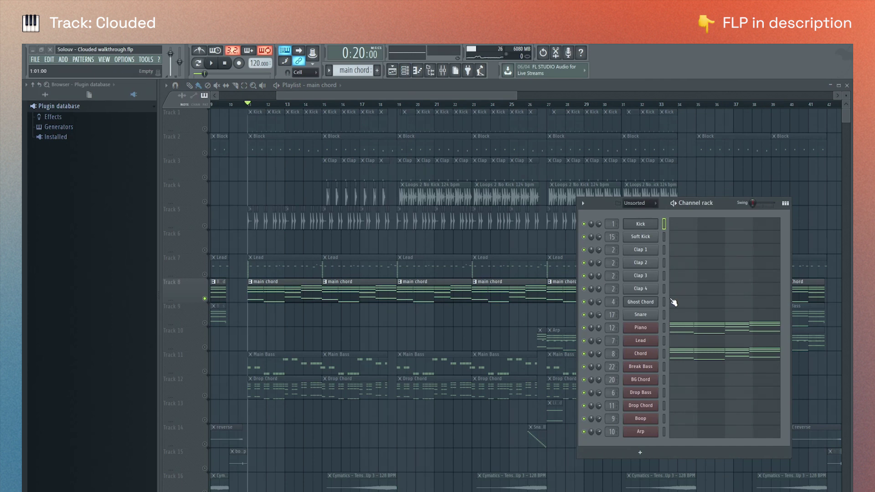
Step: Audition the main chord pattern from bar 11 with only its Chord channel enabled in the channel rack
key(space)
key(space)
key(space)
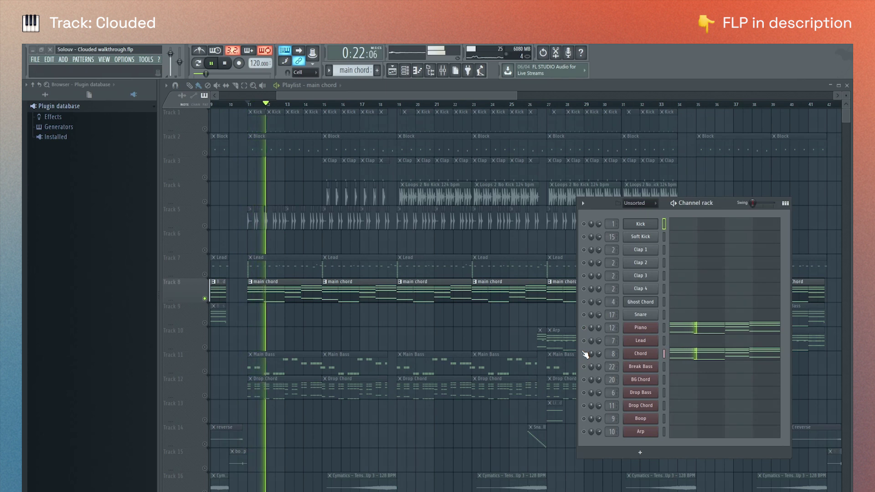
key(space)
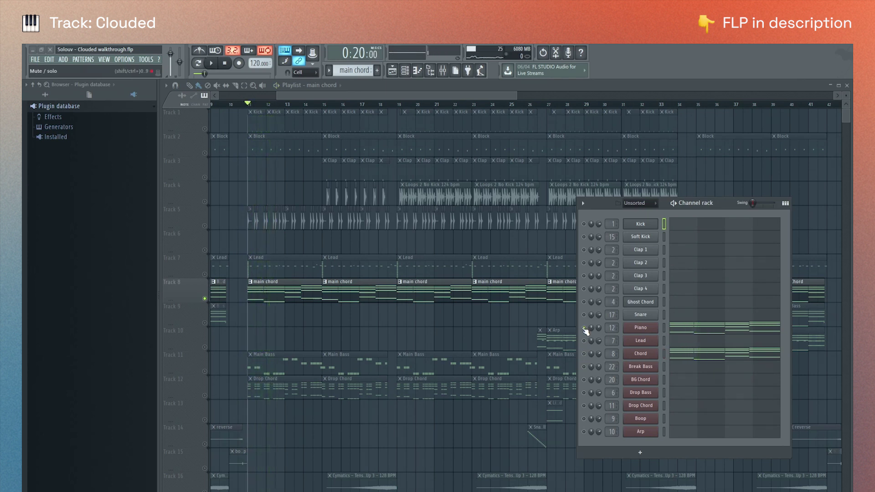
Step: Inspect the Piano channel's FL Keys settings, then release its solo and audition the Piano and Chord channels together
click(653, 329)
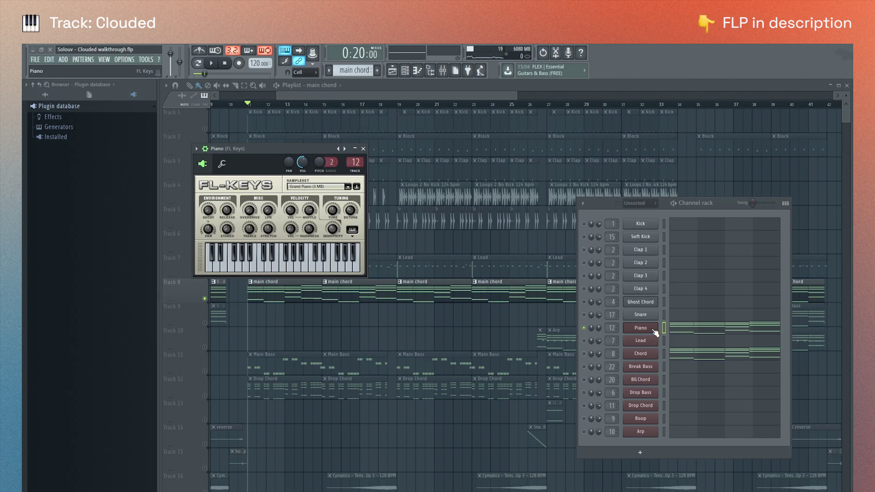
click(654, 332)
right_click(585, 328)
key(space)
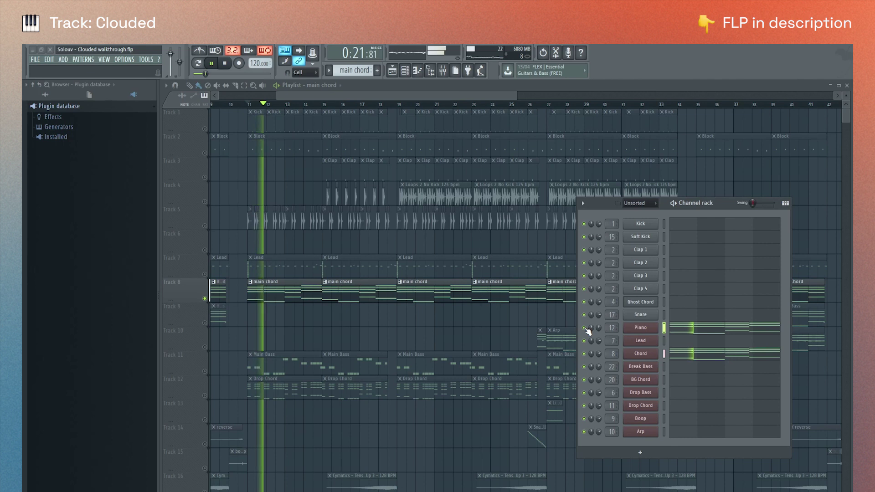
key(space)
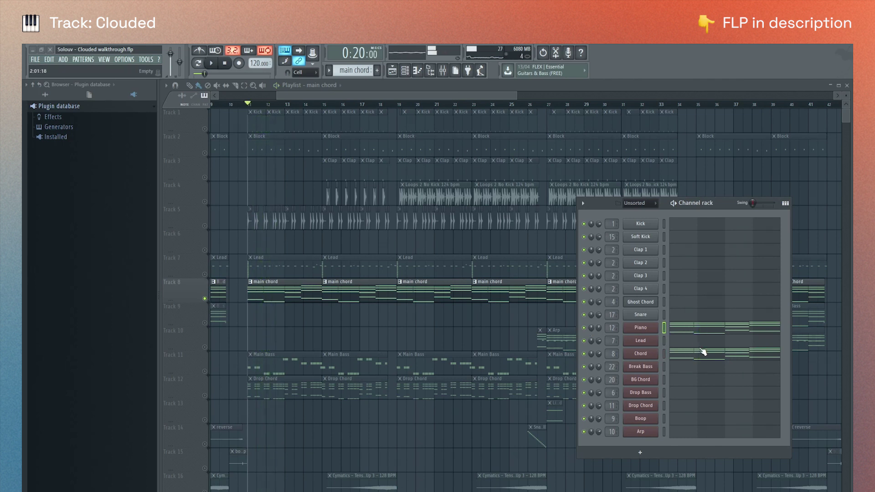
Step: Solo and audition the Main Bass on track 11 from bar 11, with its pattern shown in the channel rack
scroll(232, 295, down, 1)
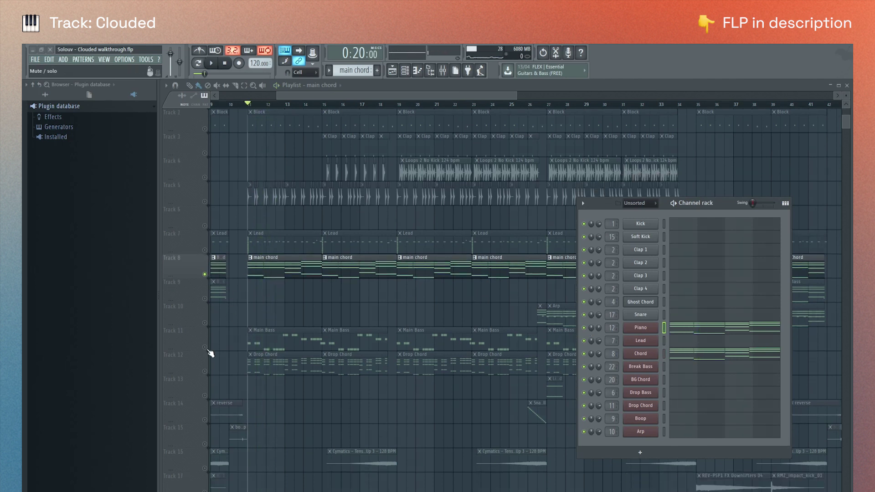
click(208, 349)
key(space)
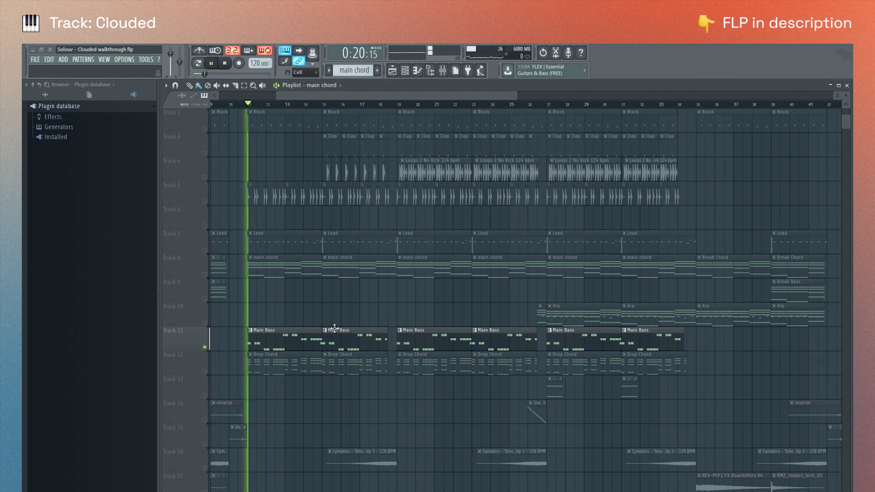
click(407, 75)
click(367, 338)
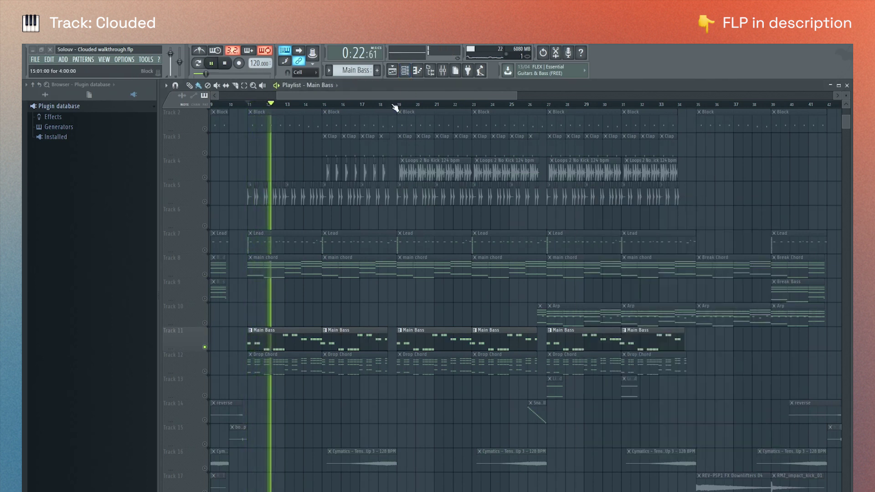
click(408, 73)
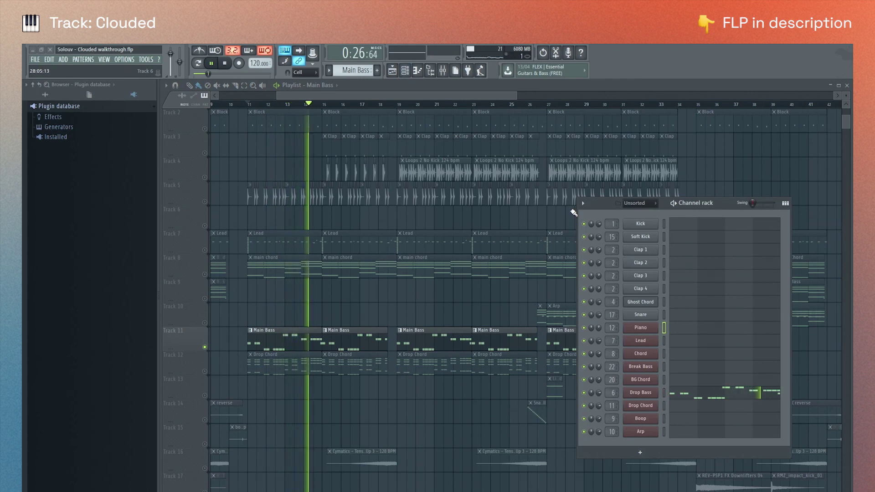
key(space)
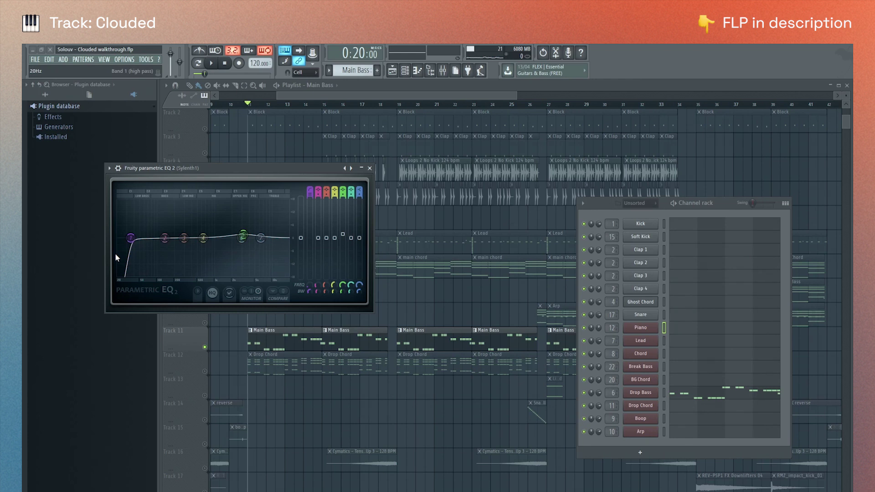
Step: Close the Fruity parametric EQ 2 settings and replay the soloed Main Bass from bar 11
click(370, 168)
key(space)
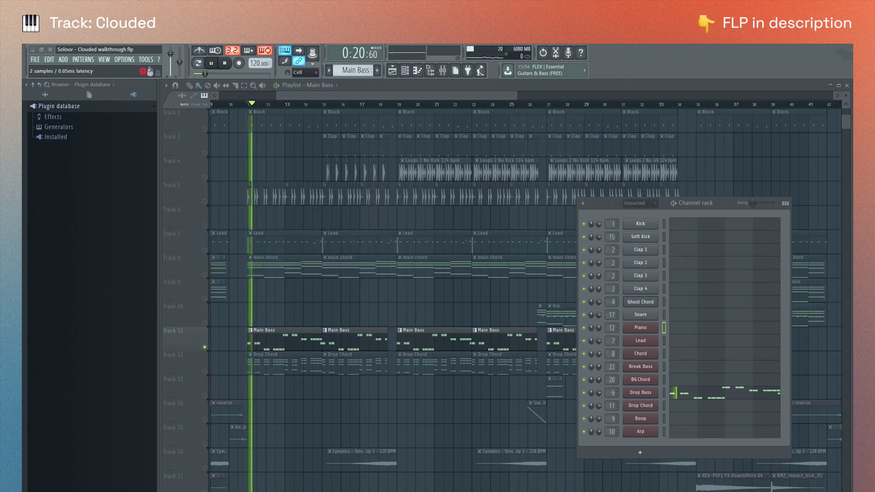
key(space)
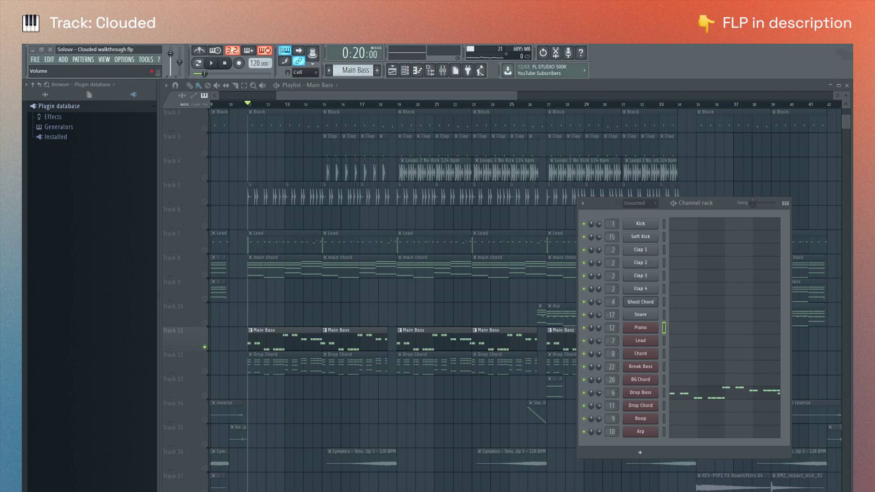
key(space)
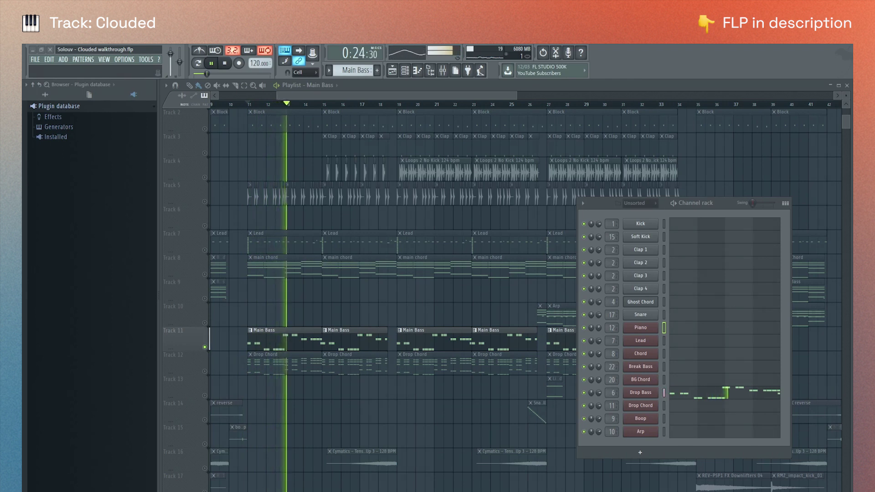
key(space)
Step: Solo the Drop Chord on track 12 and audition it from bar 11
scroll(206, 299, down, 2)
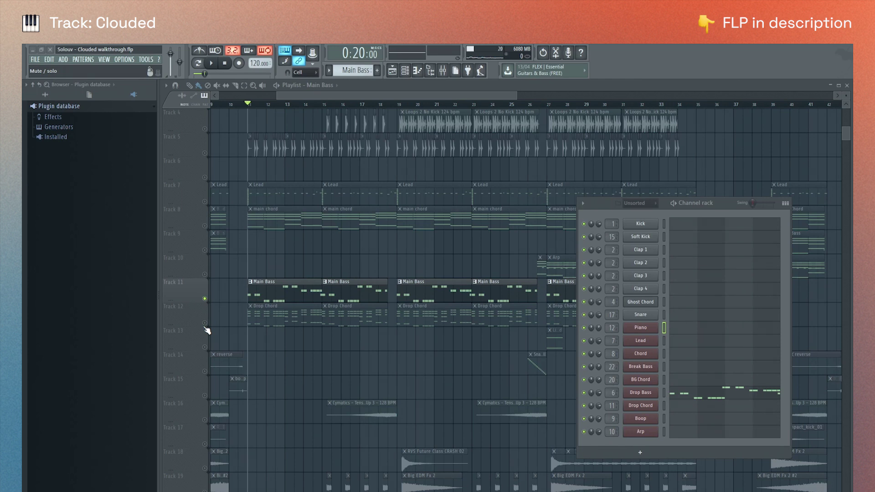
right_click(205, 324)
key(space)
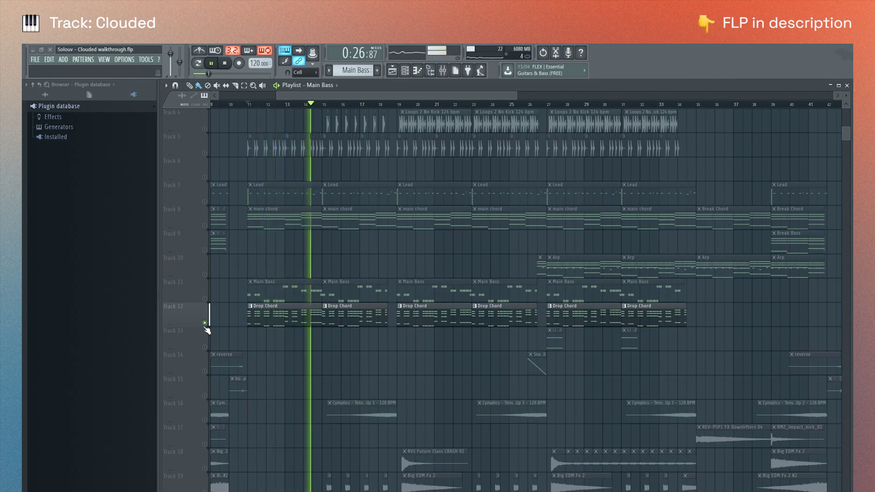
key(space)
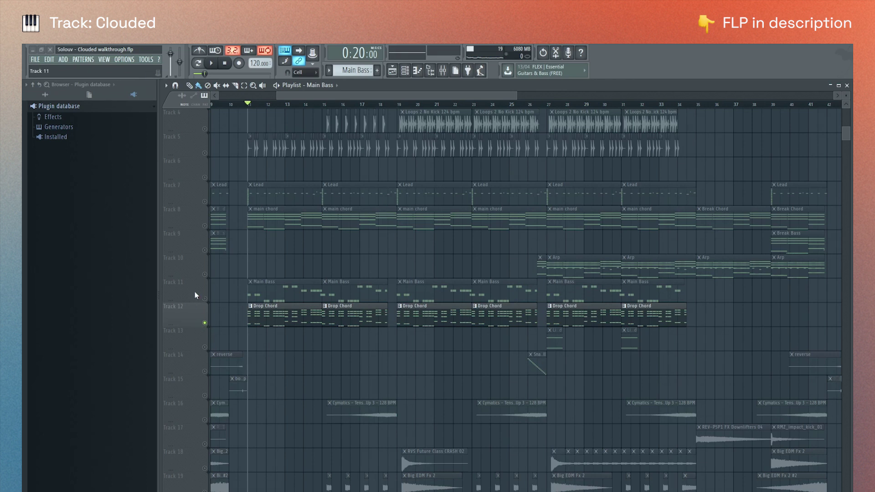
Step: Add the Main Bass on track 11 to the solo and audition it together with the Drop Chord from bar 11
click(206, 298)
key(space)
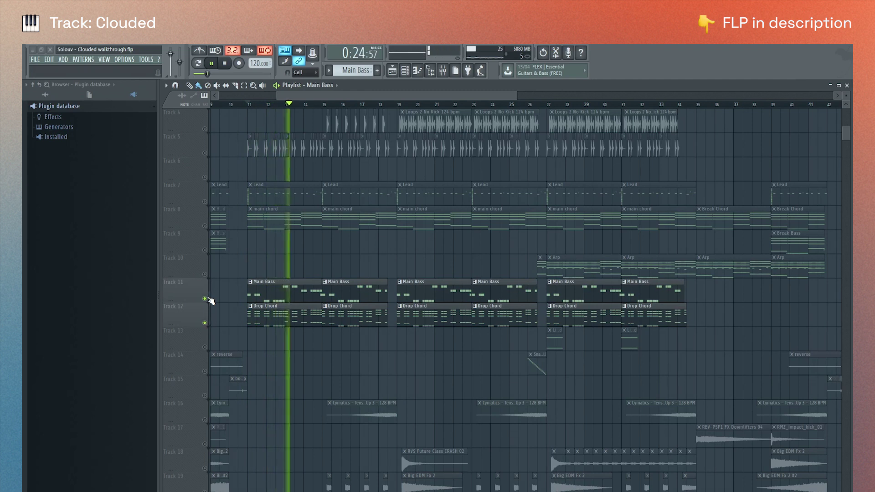
key(space)
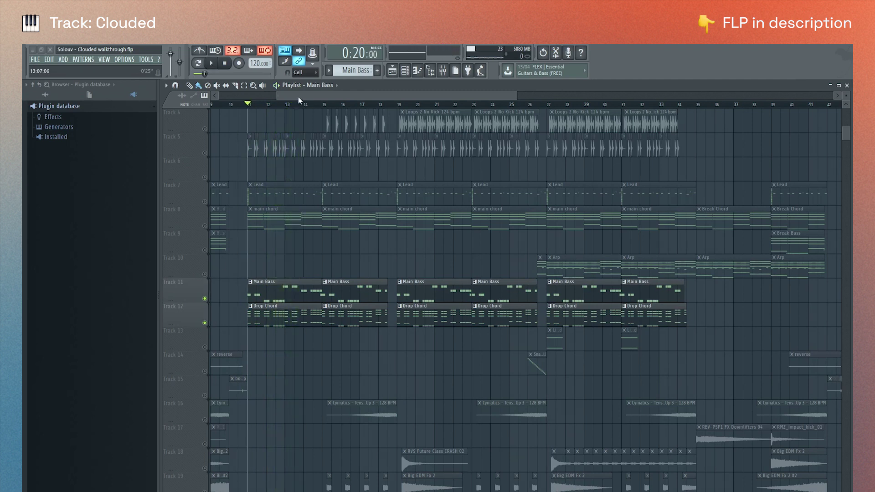
Step: Add the Arp on track 10 to the soloed tracks and look over the clips and automation envelopes on the tracks below
scroll(357, 125, right, 5)
click(205, 274)
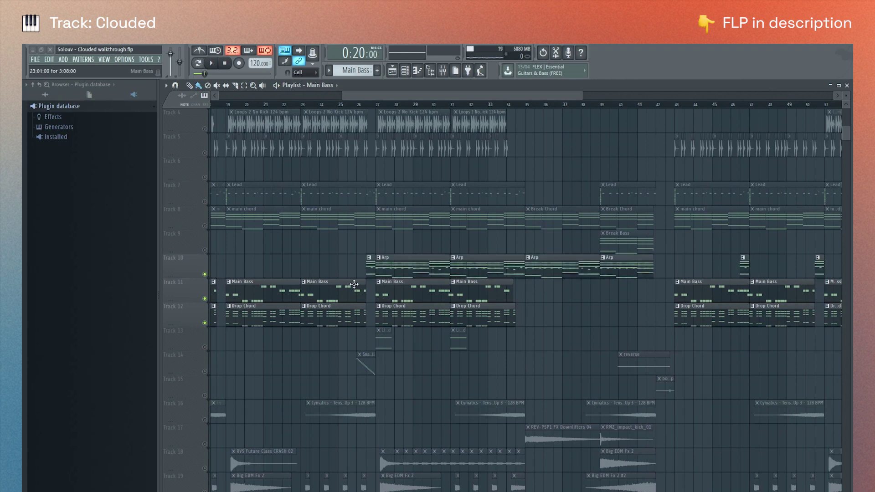
scroll(357, 337, down, 5)
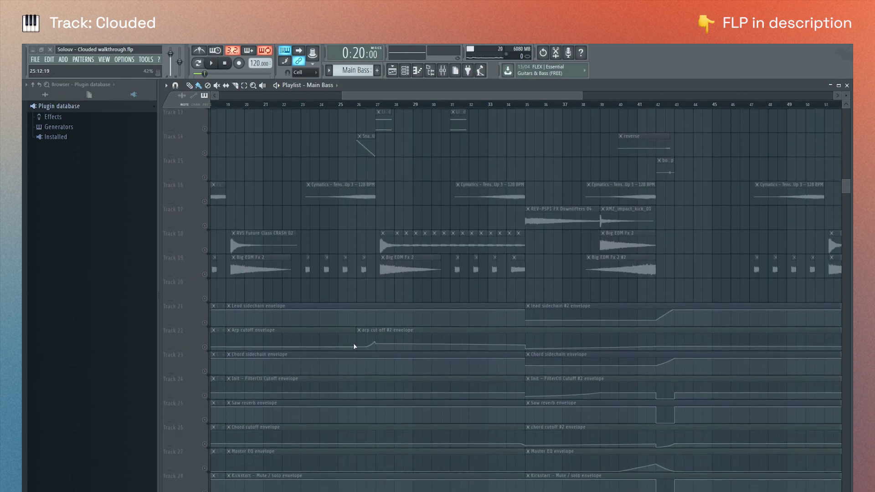
scroll(357, 348, down, 1)
scroll(354, 367, up, 3)
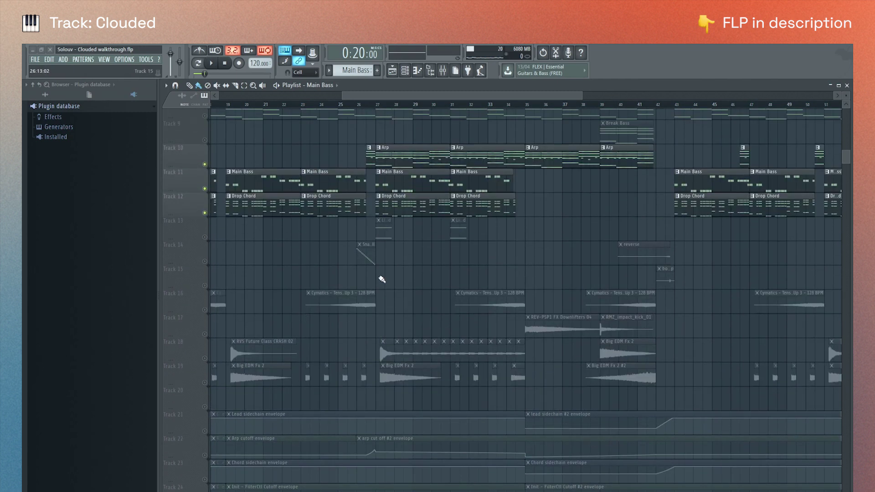
scroll(381, 279, up, 2)
scroll(391, 371, down, 5)
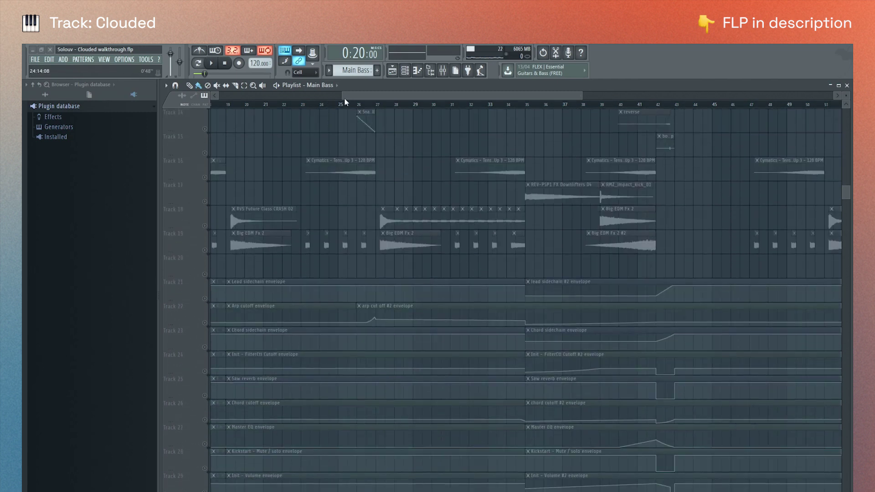
click(204, 323)
scroll(363, 250, up, 5)
scroll(374, 245, down, 3)
scroll(374, 246, up, 5)
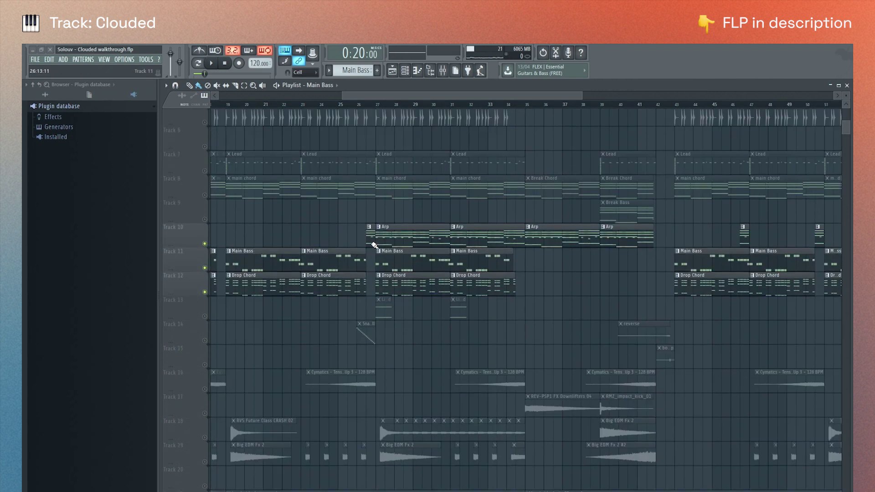
Step: Audition the Arp from the middle of bar 26, releasing the Main Bass and Drop Chord solos during playback
click(373, 106)
key(space)
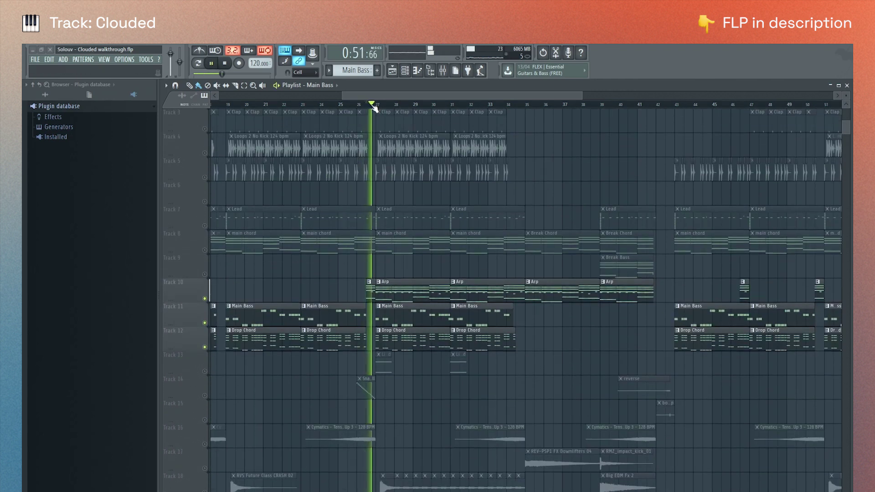
click(205, 323)
click(204, 347)
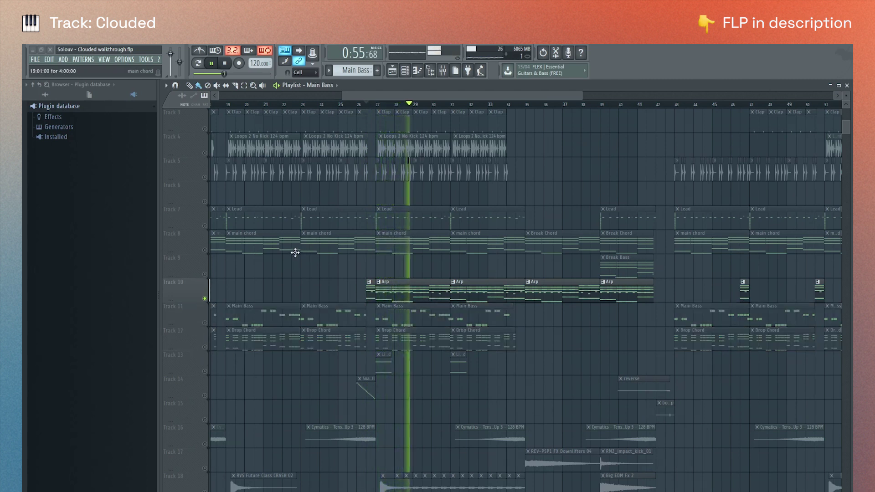
key(space)
Step: Show the Arp pattern in the channel rack, inspect its notes, and display the Arp channel's Sylenth1 settings
click(385, 284)
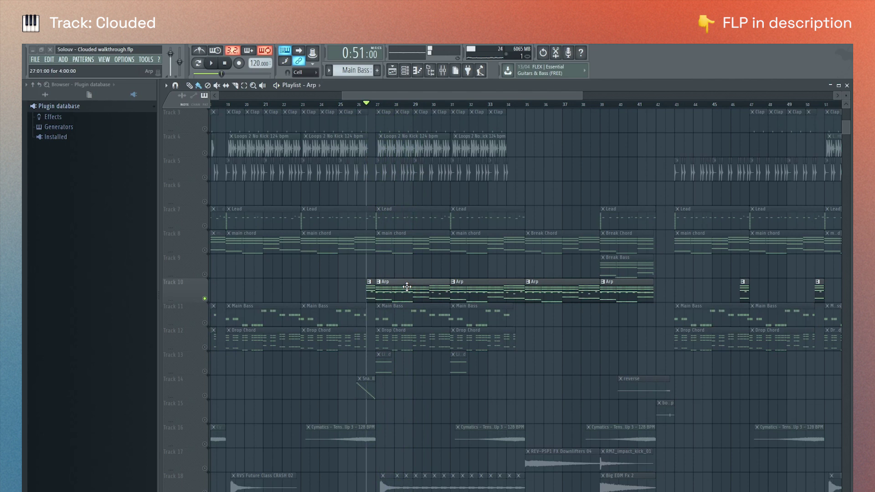
click(404, 71)
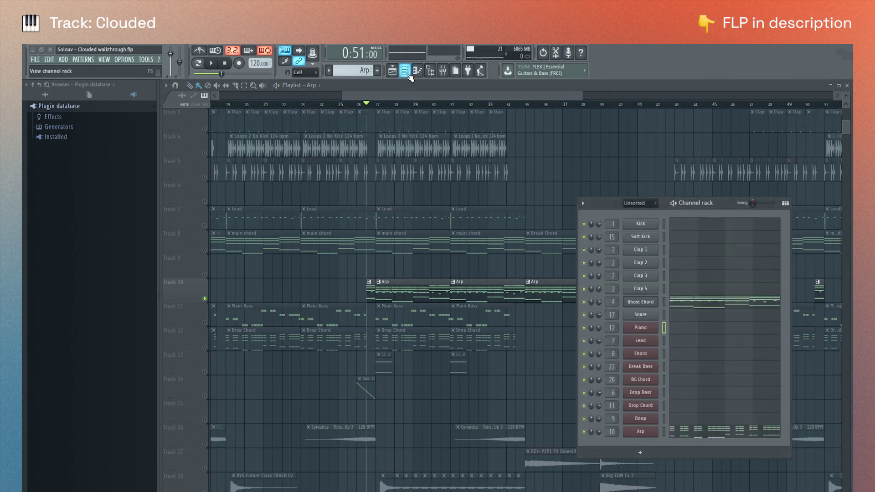
click(686, 435)
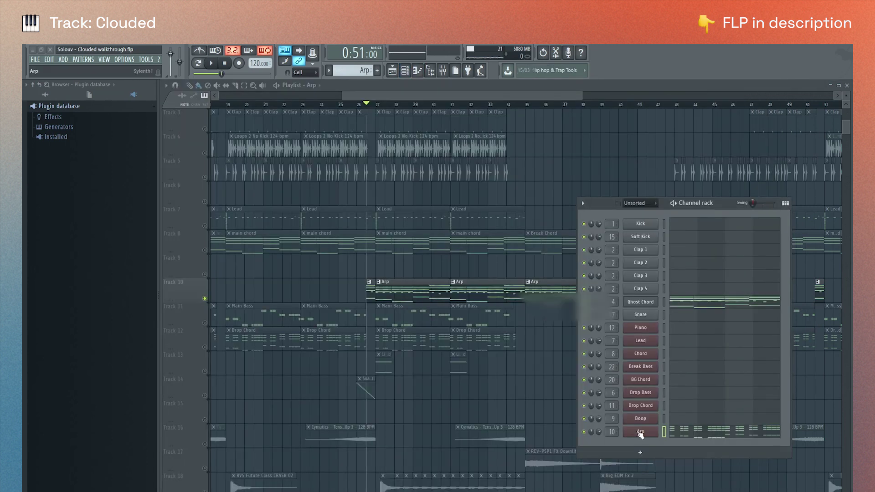
click(640, 432)
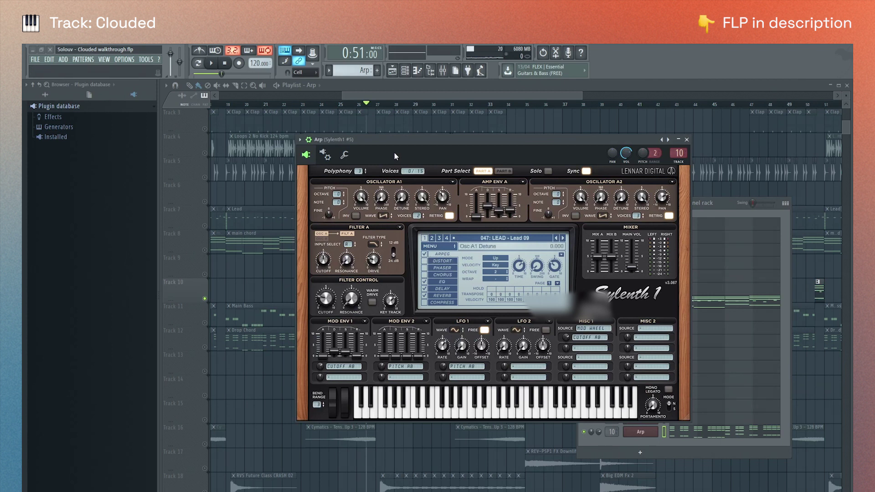
drag(398, 143, 345, 133)
Step: Switch off Sylenth1's arpeggiator and audition the Arp pattern in pattern mode
click(372, 243)
click(196, 65)
key(space)
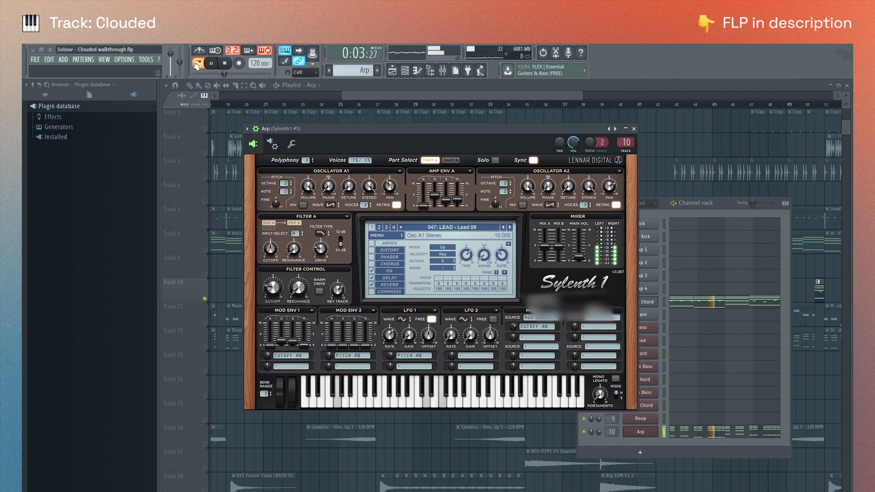
key(space)
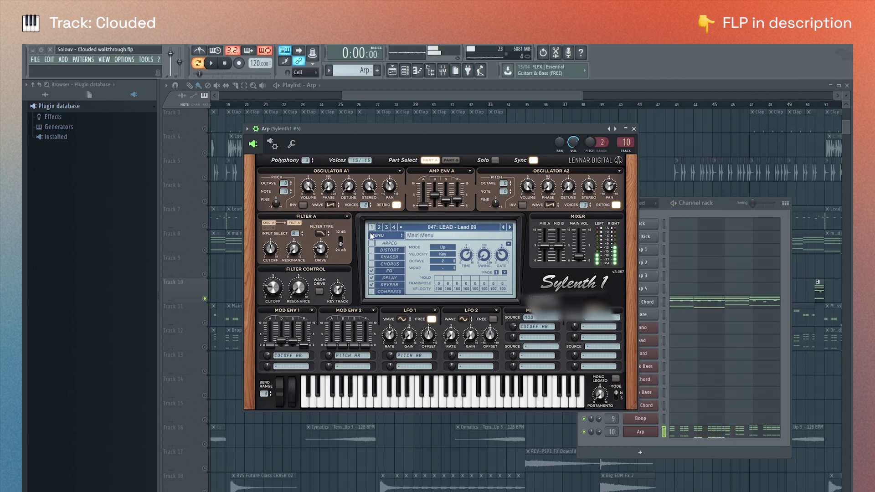
Step: Replay the Arp pattern with Sylenth1's arpeggiator switched on, and close the Sylenth1 settings
key(space)
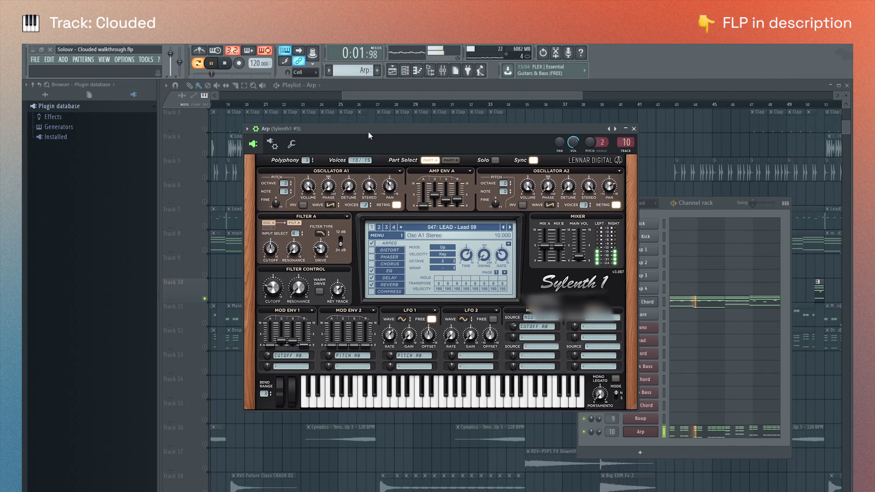
key(space)
click(633, 128)
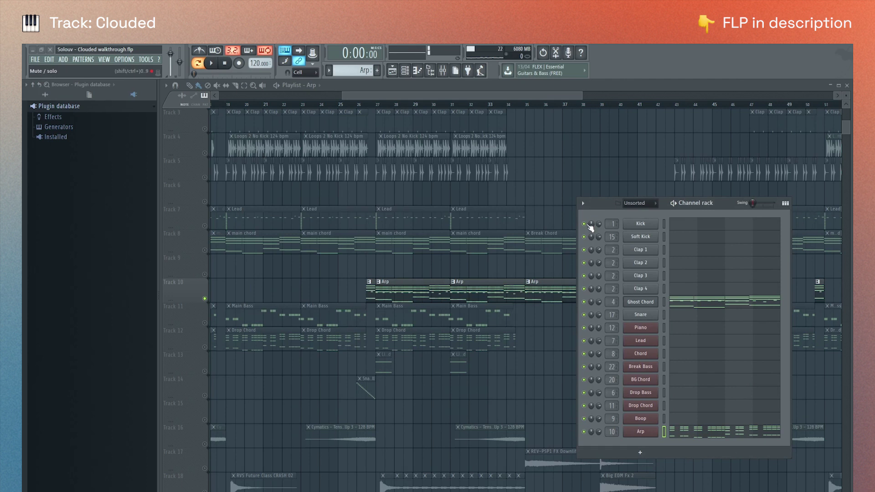
Step: Hide the channel rack, solo the Light Pad on track 13, and audition it in song mode from bar 27
scroll(367, 198, down, 3)
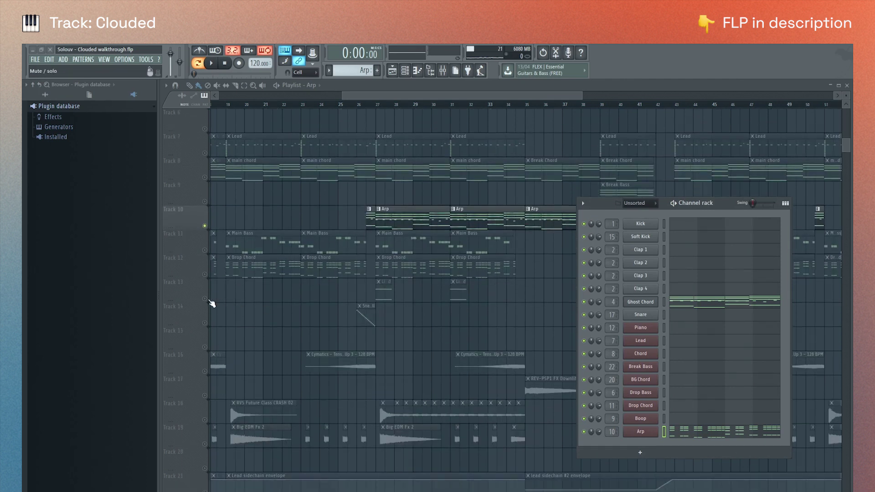
key(F6)
click(377, 106)
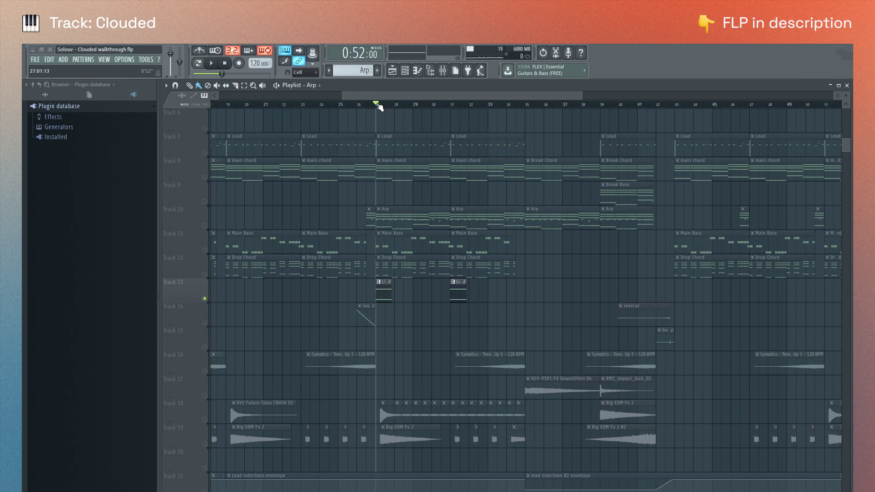
key(space)
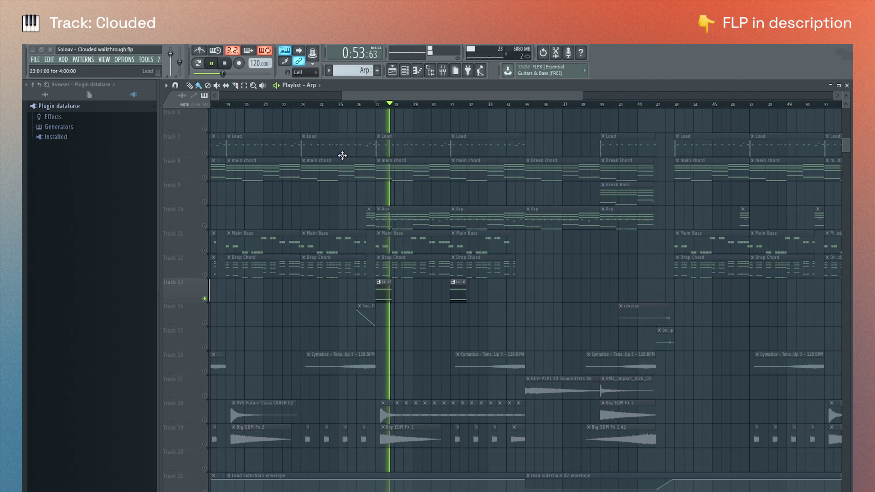
key(space)
Step: Add the Drop Chord, Main Bass, Arp, main chord and Lead tracks to the solo and audition them from bars 27 and 31
click(205, 274)
click(204, 249)
click(205, 225)
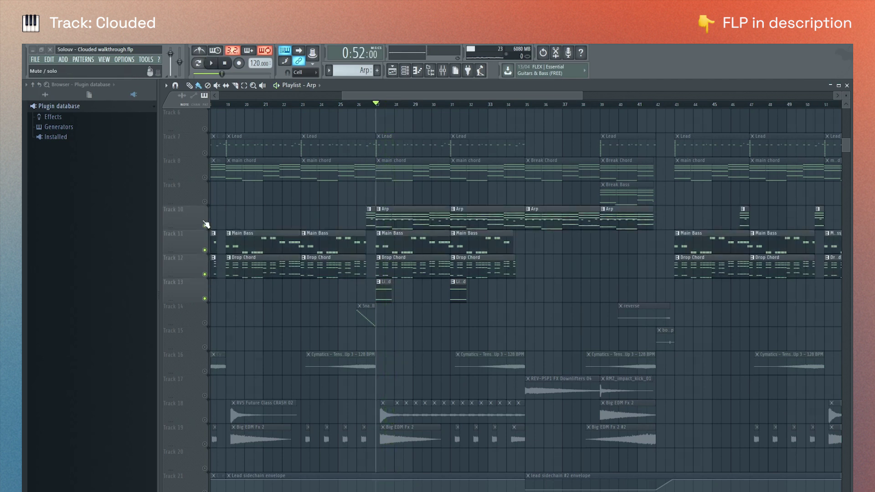
click(204, 178)
click(205, 154)
scroll(390, 134, up, 2)
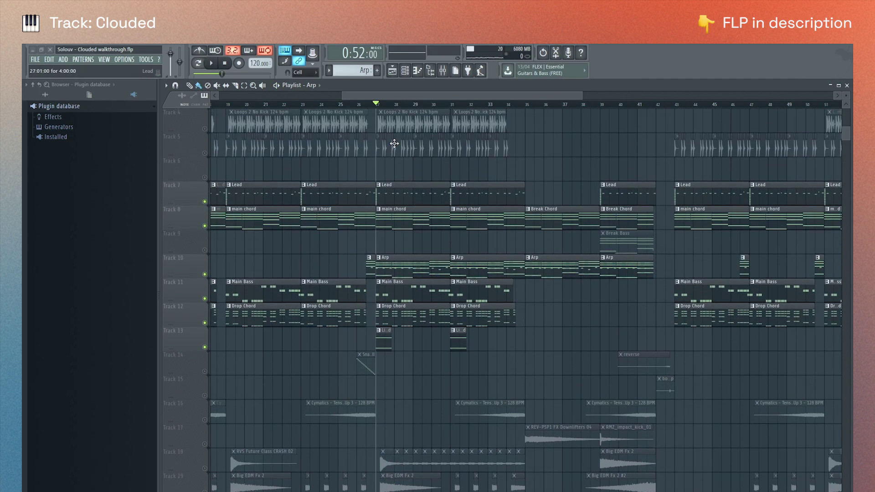
key(space)
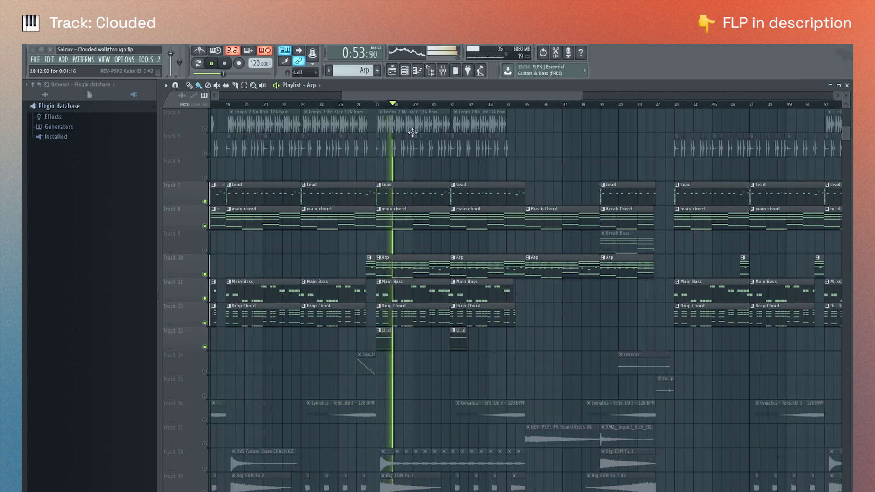
click(453, 105)
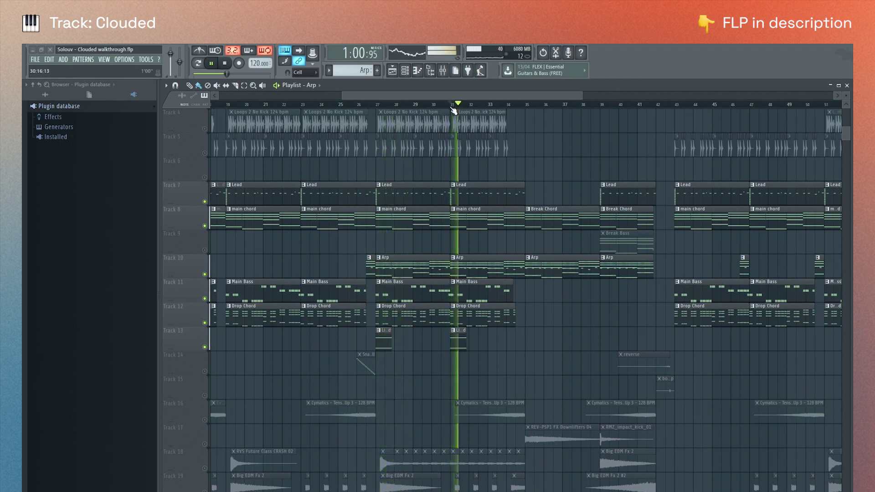
key(space)
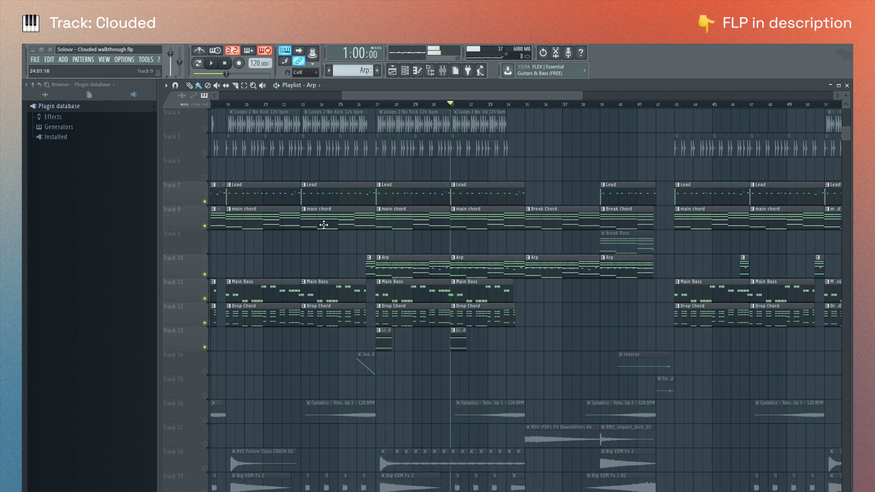
Step: Audition the longer Light Pad clip with the other soloed melodic tracks from bar 63
drag(365, 98, 575, 106)
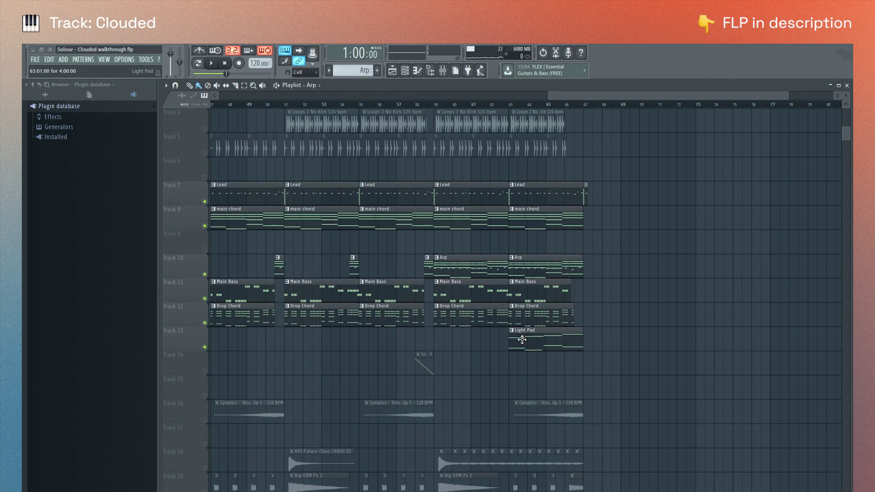
click(514, 105)
key(space)
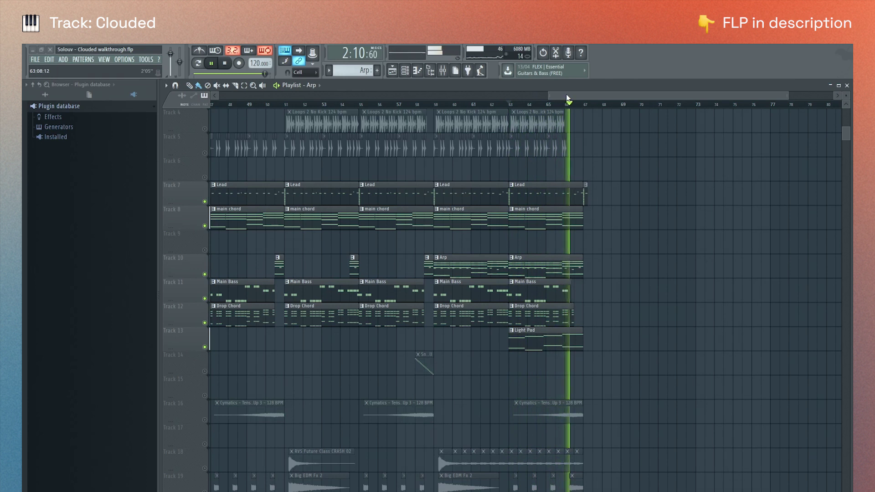
key(space)
Step: Solo the Snare Roll on track 14 and audition it from about bar 26, with the Light Pad solo released
drag(566, 93, 280, 119)
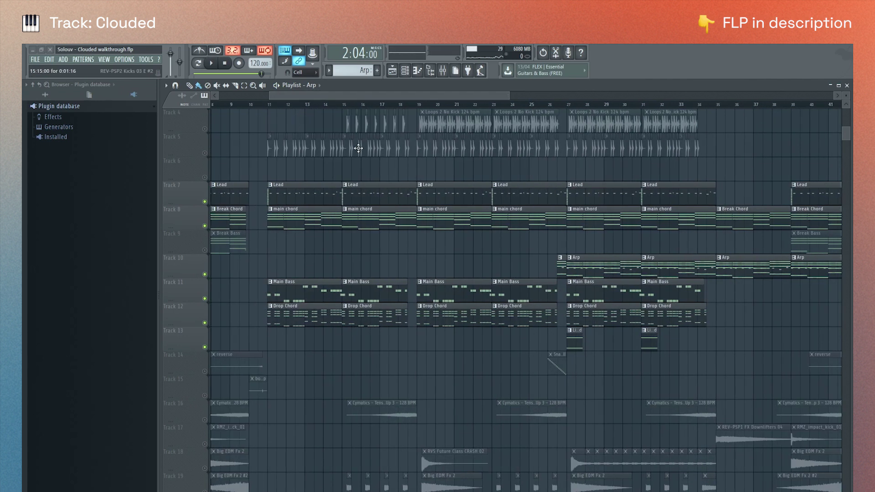
scroll(563, 268, down, 1)
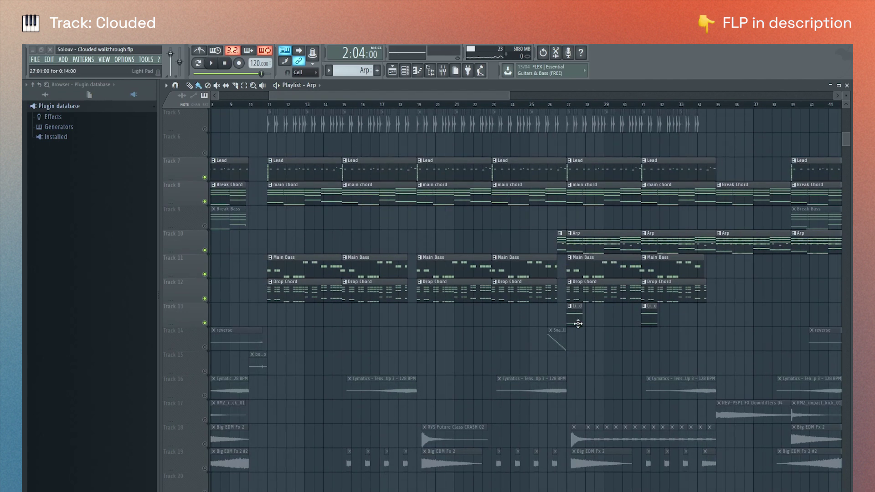
scroll(577, 324, up, 2)
scroll(594, 114, up, 3)
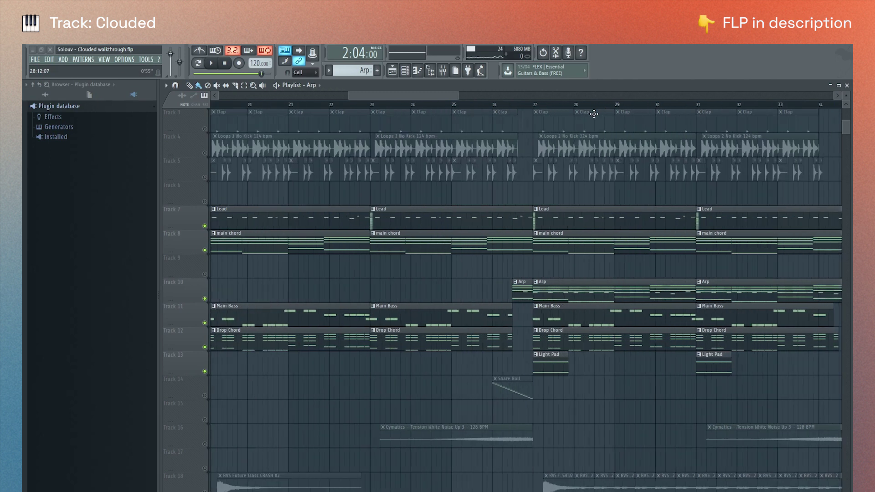
right_click(205, 372)
click(204, 395)
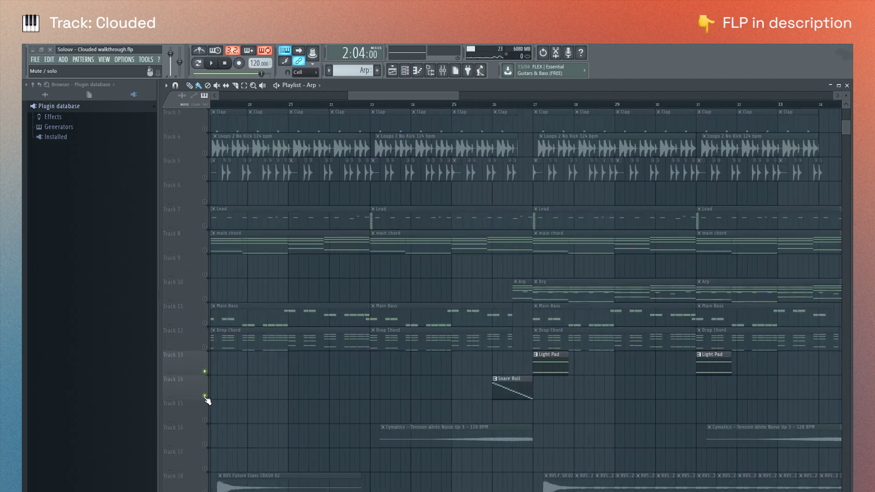
click(493, 103)
key(space)
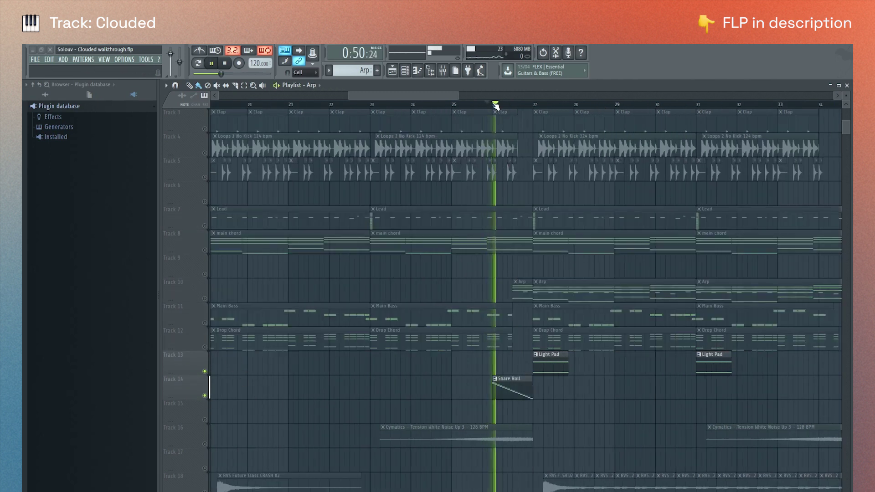
click(205, 371)
key(space)
Step: Open the Snare Roll pattern's Snare notes in the piano roll and enlarge the note area to examine the descending pitches
click(501, 379)
click(407, 73)
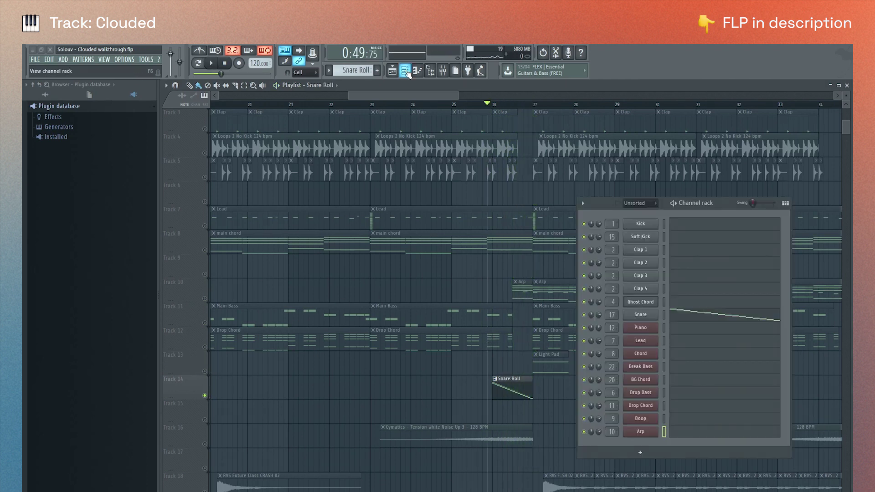
click(684, 313)
scroll(393, 177, up, 3)
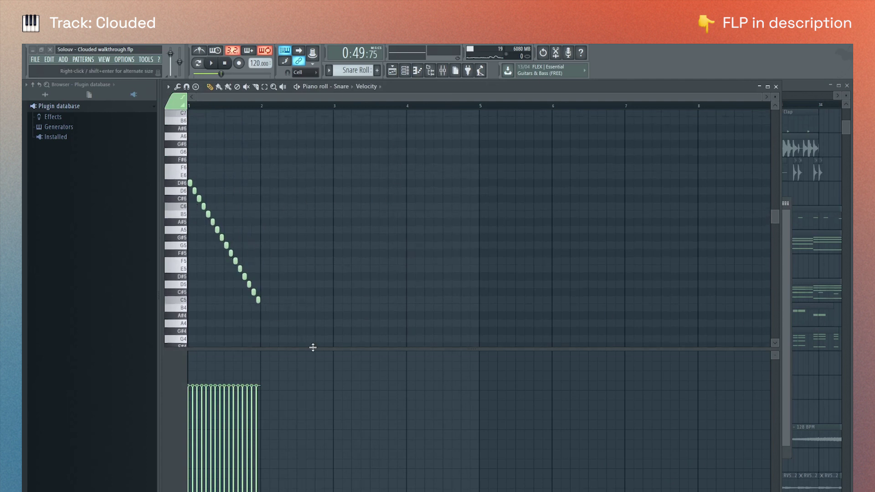
drag(312, 348, 336, 443)
Step: Switch the piano roll's lower lane to Note pan, enlarge it, and examine the Snare Roll's pan values
click(367, 86)
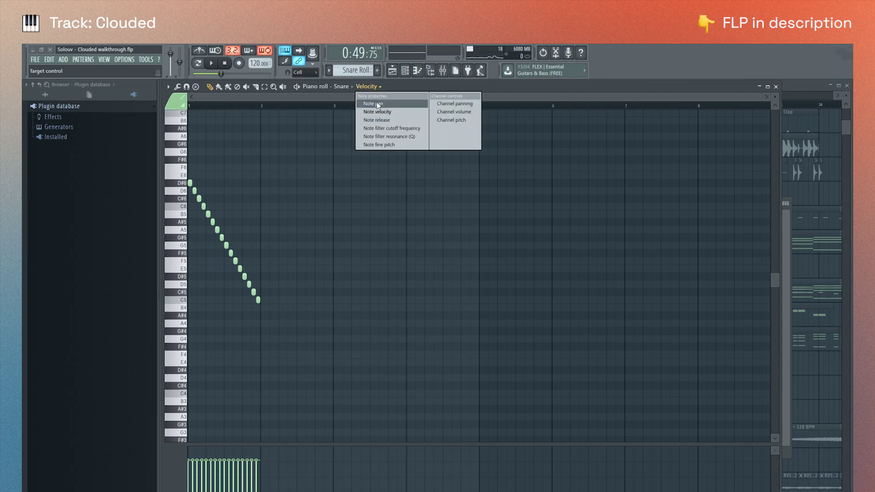
click(376, 104)
drag(351, 444, 346, 294)
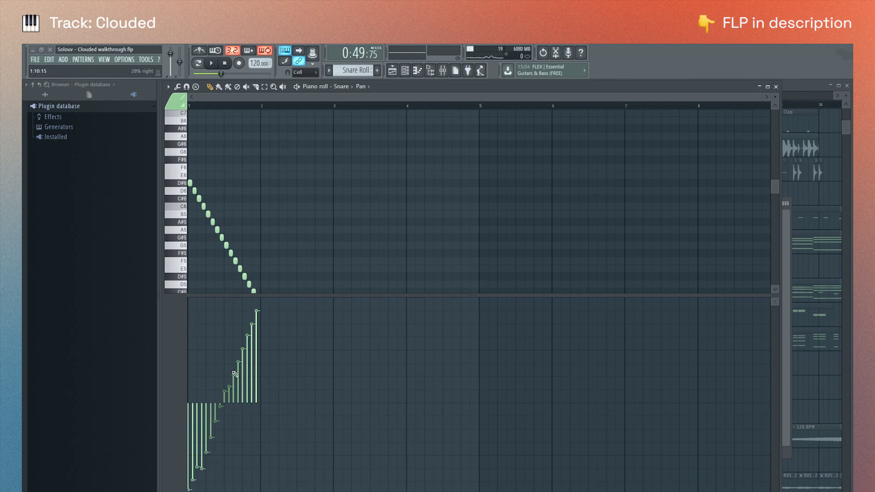
click(372, 88)
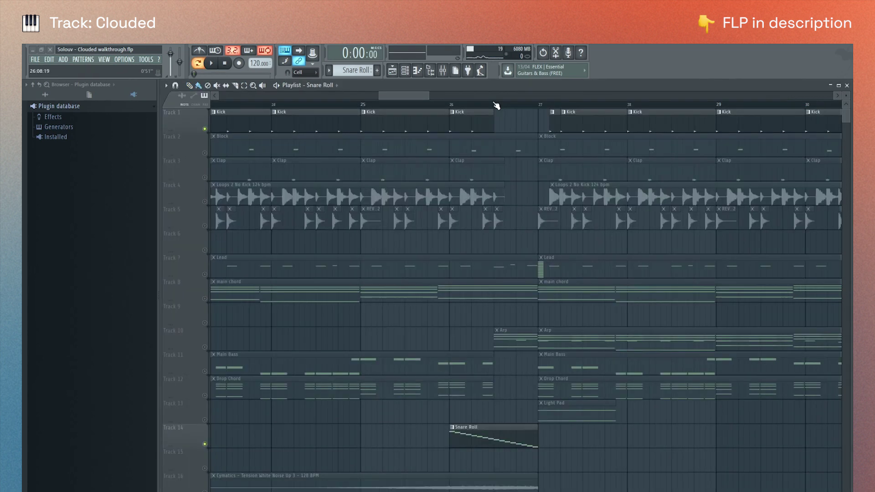
Step: Audition the Snare Roll from about bar 26 with the Kick soloed, and again with all drum and transition tracks active
key(space)
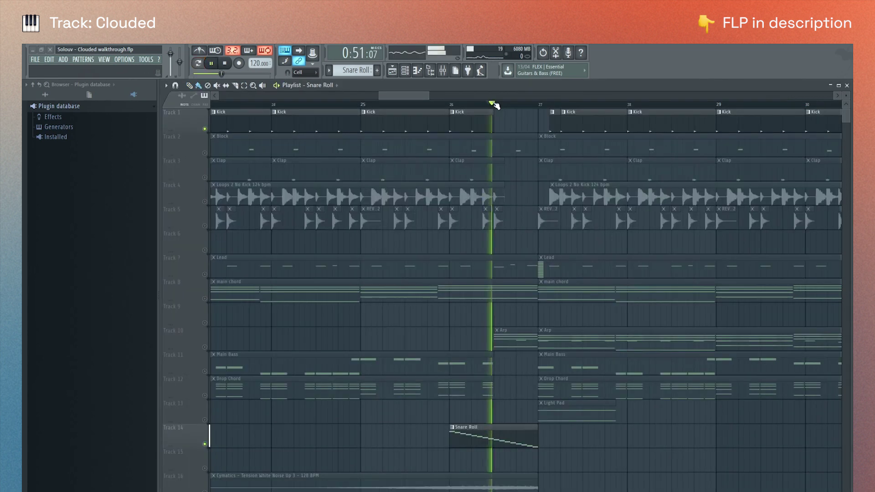
key(space)
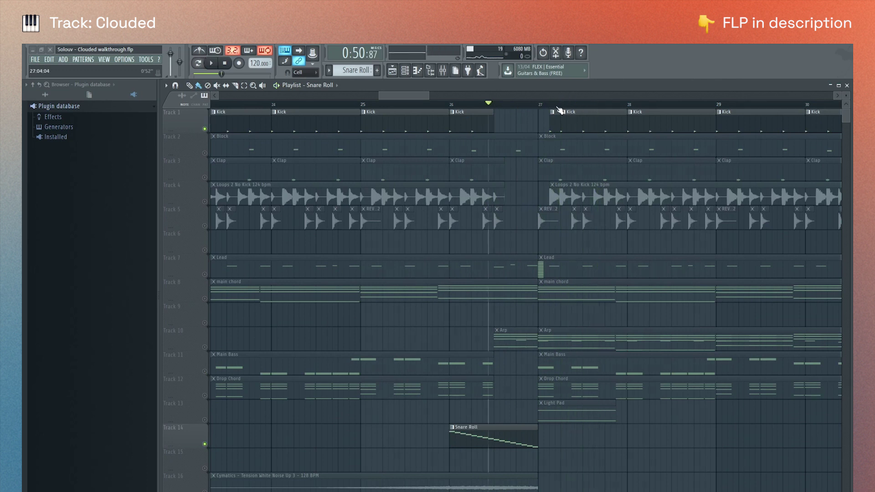
scroll(526, 229, down, 3)
scroll(526, 229, up, 3)
right_click(205, 129)
key(space)
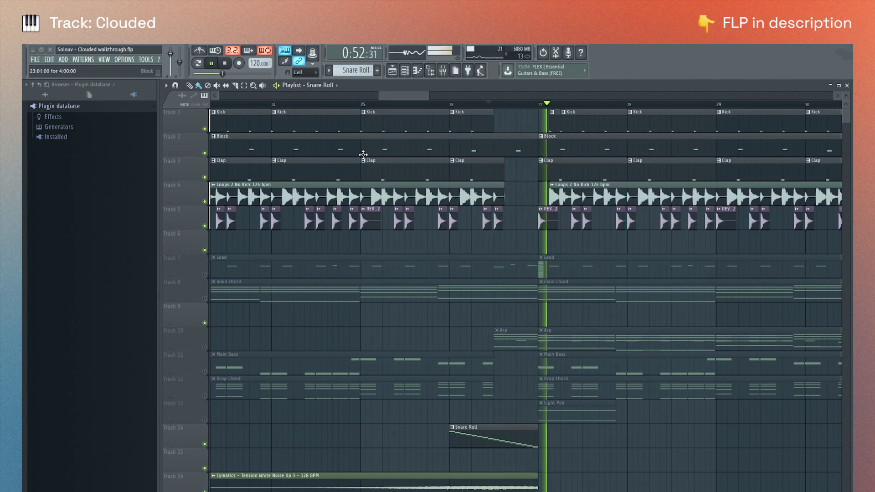
key(space)
Step: Solo the transition effects on tracks 16, 17, 18 and 19 in the playlist
scroll(501, 282, down, 3)
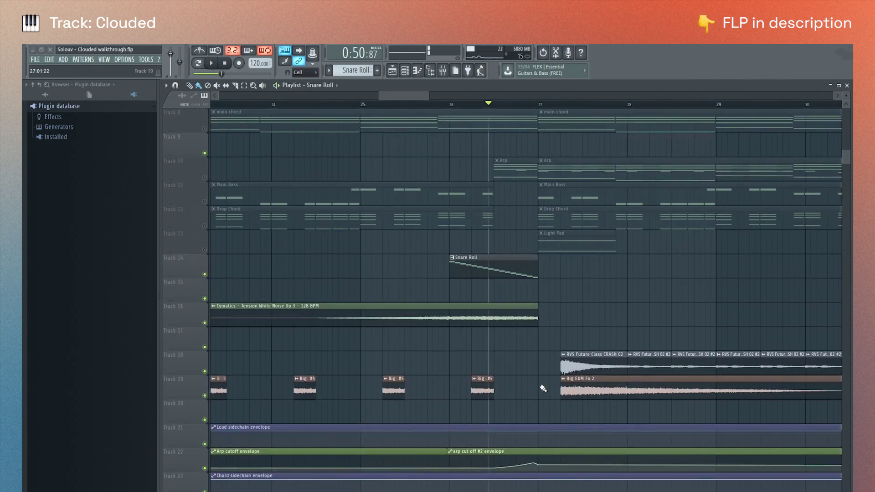
ctrl+scroll(540, 109, down, 3)
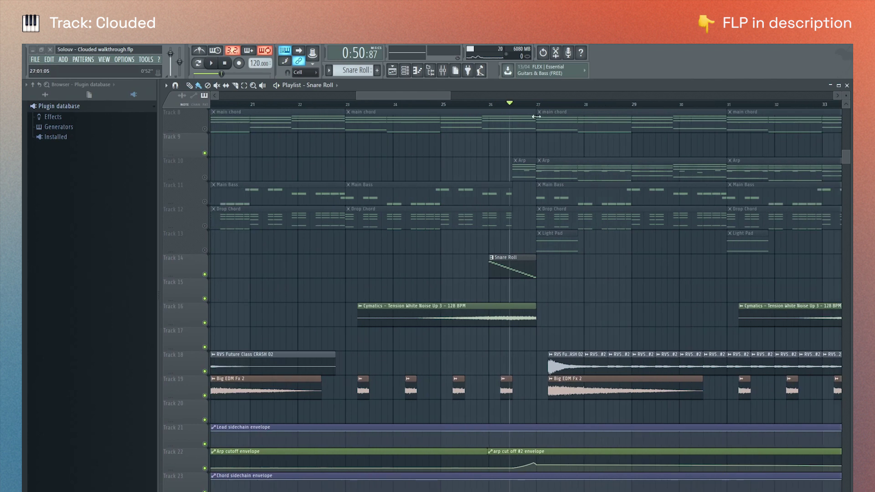
scroll(538, 168, up, 3)
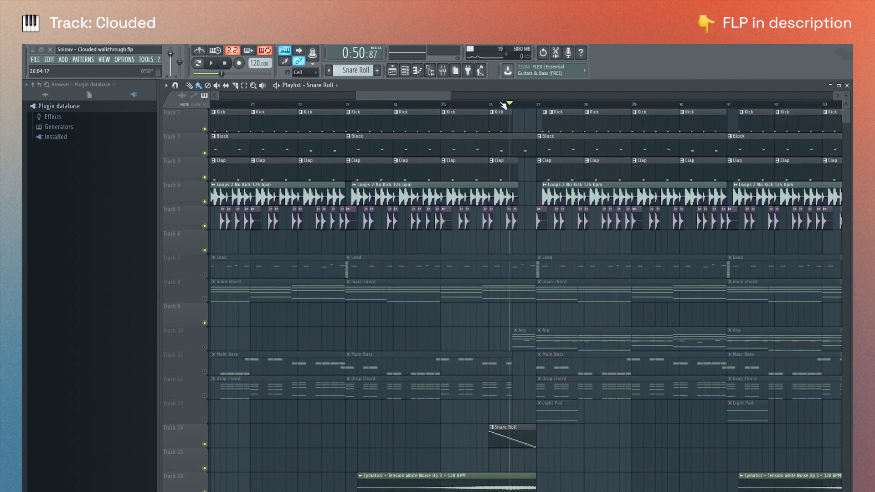
scroll(503, 105, down, 3)
scroll(552, 301, down, 5)
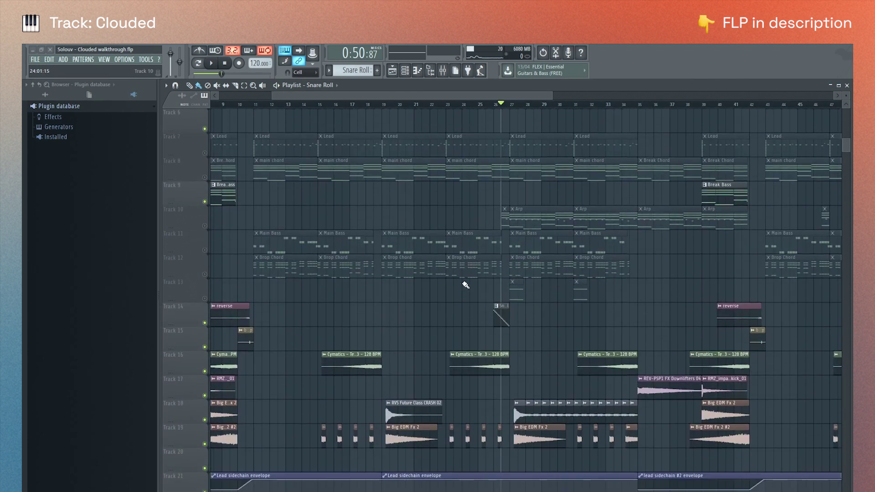
right_click(205, 371)
click(205, 395)
click(204, 419)
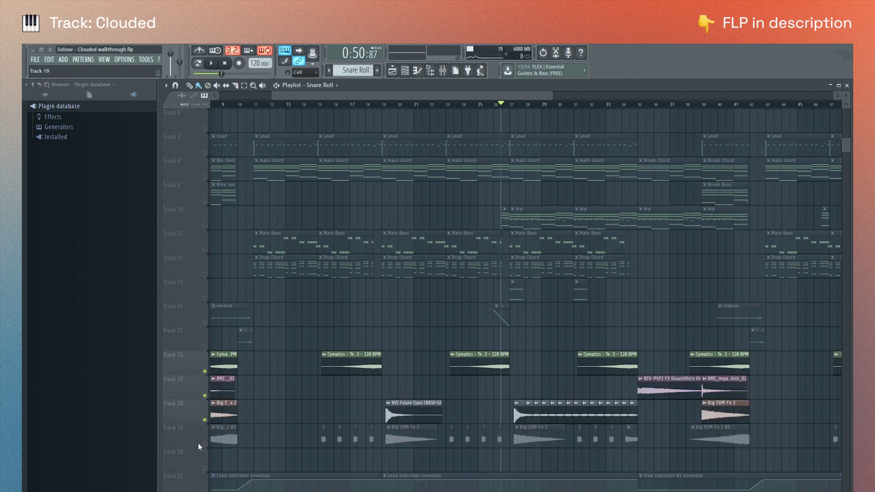
click(205, 444)
Step: Audition the soloed transition effects from about bars 16, 24, 26 and 32
click(338, 103)
key(space)
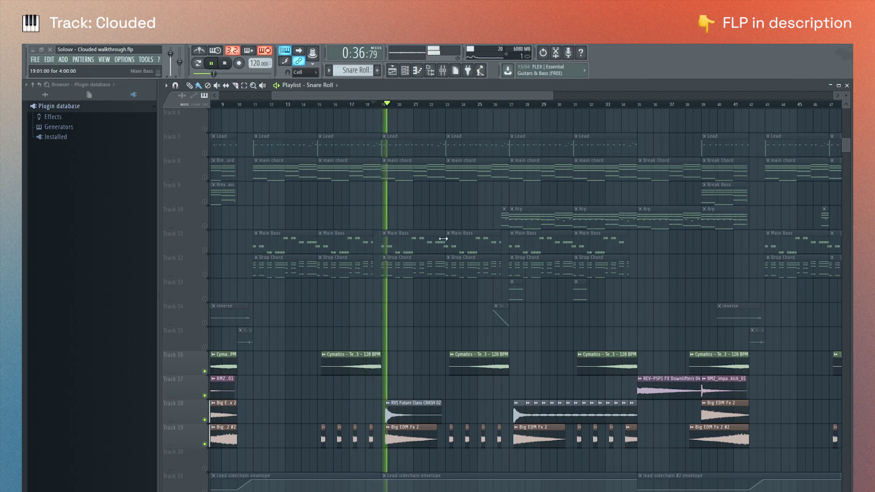
click(461, 106)
click(497, 104)
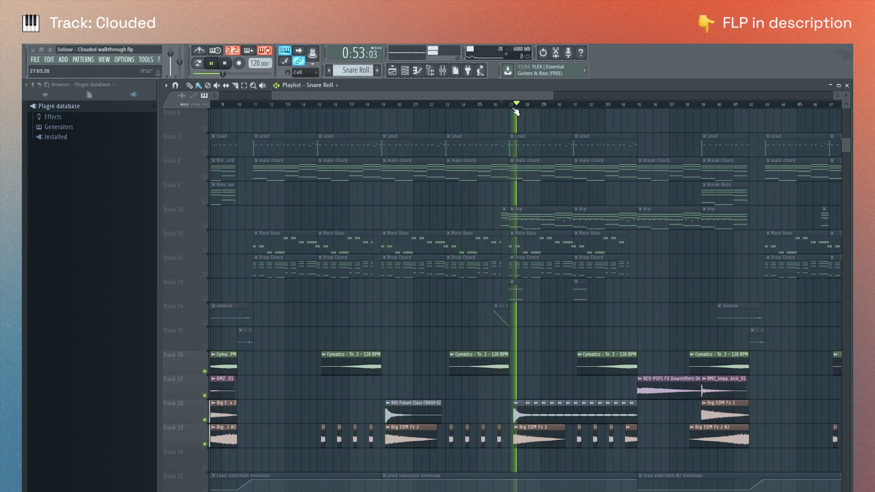
click(587, 105)
drag(539, 94, 570, 95)
key(space)
Step: Inspect the sample settings of the RVS Future Class CRASH 02 clip and its #2 copy on track 18
scroll(576, 108, up, 4)
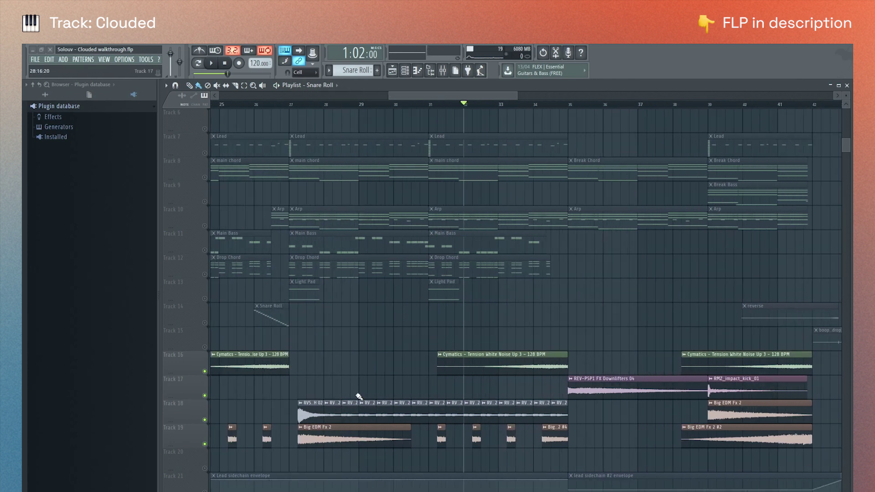
double_click(309, 408)
click(314, 144)
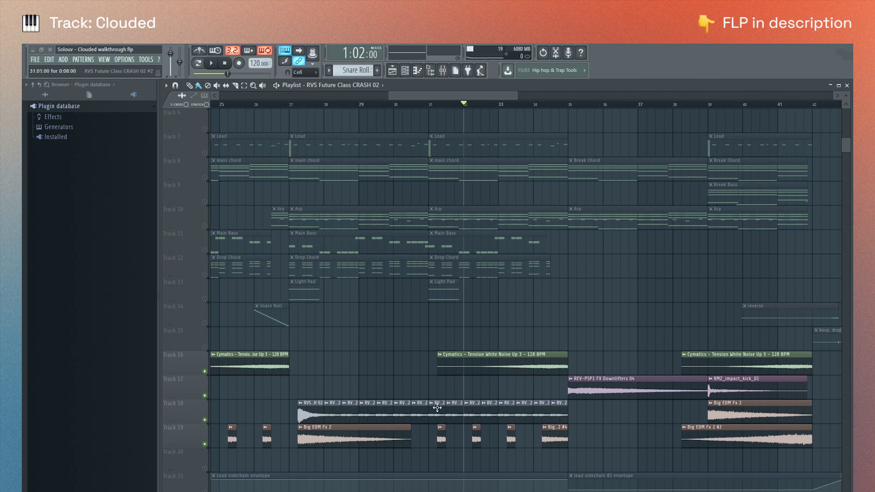
double_click(451, 413)
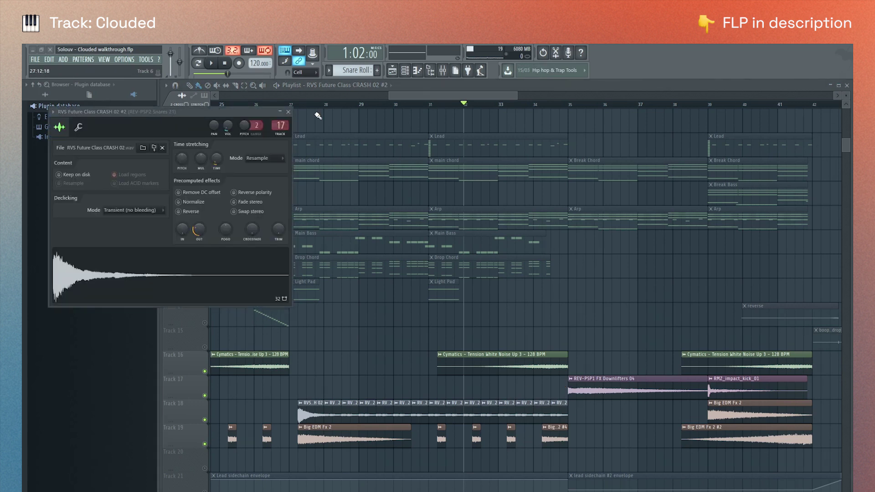
click(288, 112)
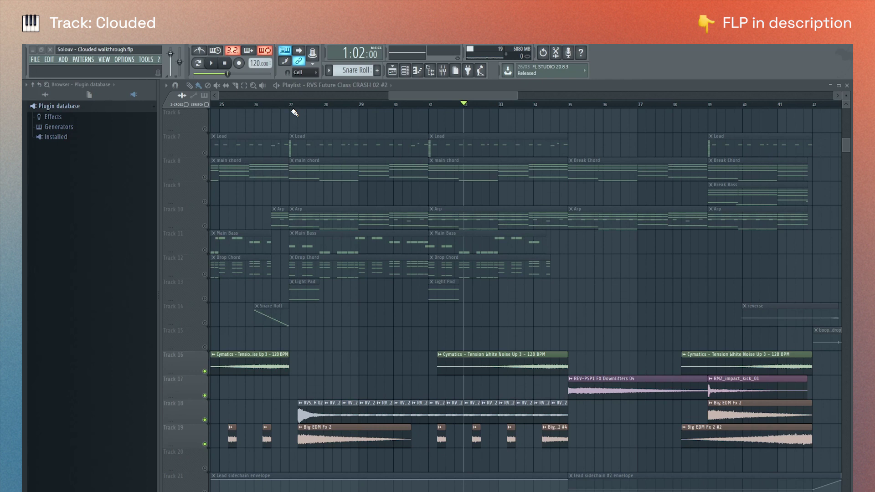
Step: Solo the Big EDM Fx 2 clips on track 19 and audition them from bar 32
ctrl+click(204, 444)
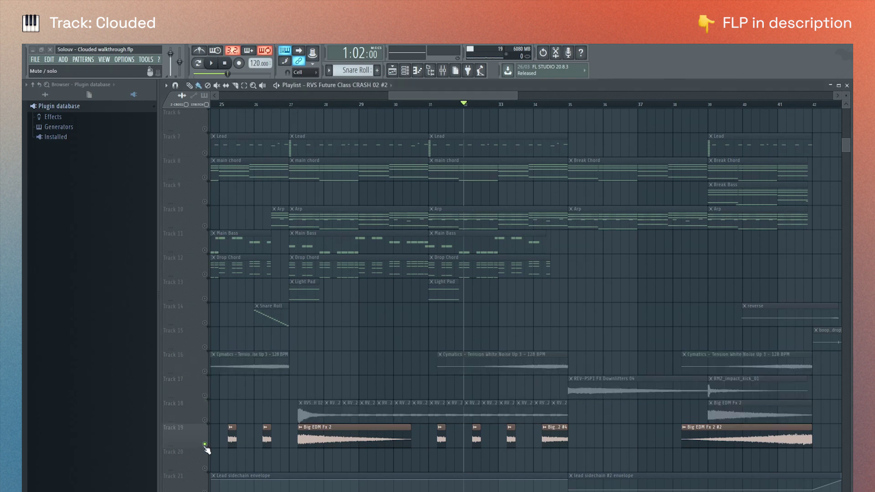
key(space)
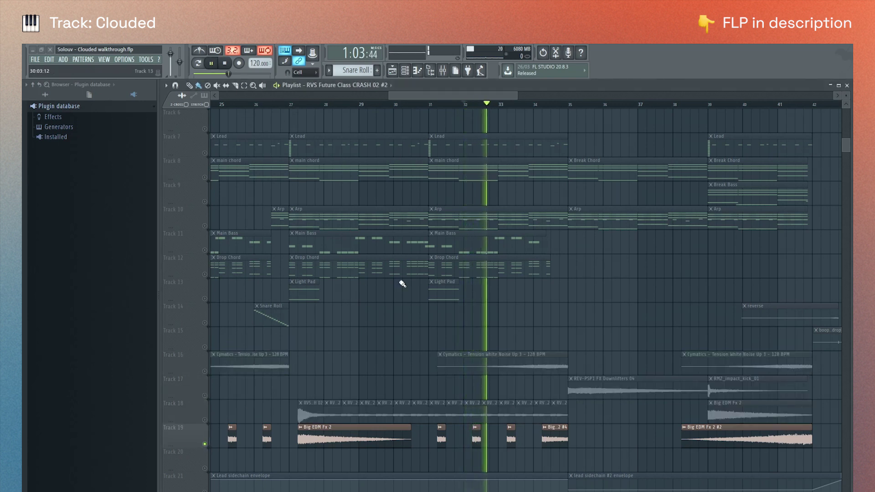
key(space)
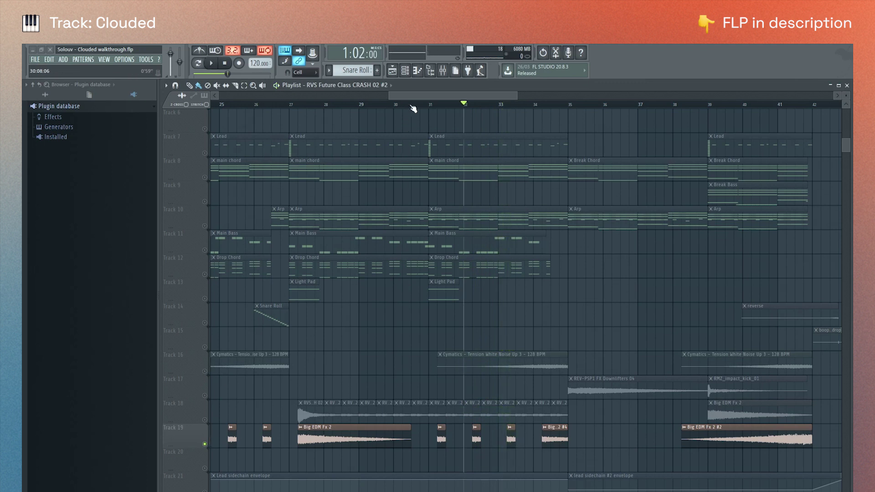
Step: Reactivate tracks 16, 17 and 18 alongside track 19 and start song playback from bar 11
scroll(413, 109, down, 5)
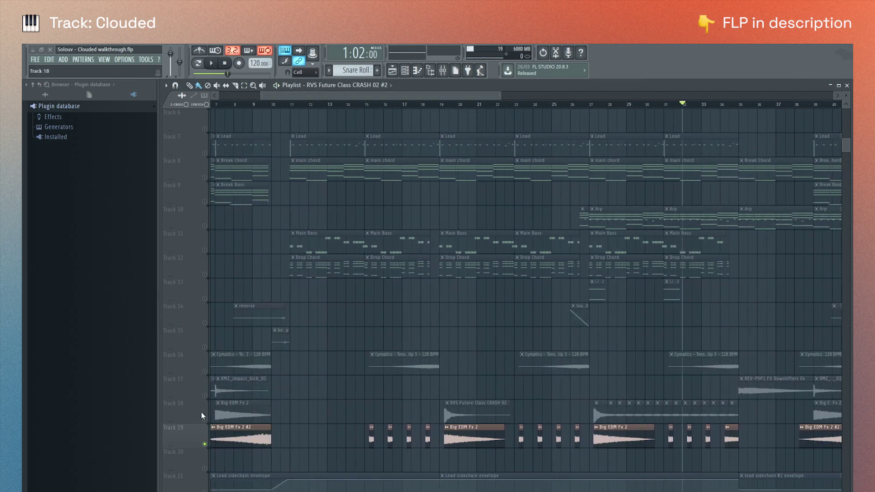
click(204, 420)
click(205, 396)
click(204, 371)
scroll(204, 364, up, 5)
click(290, 104)
key(space)
Step: Audition the transition effects from about bars 15, 18, 23 and 26, with the Arp and Light Pad tracks muted
scroll(294, 110, down, 5)
click(367, 104)
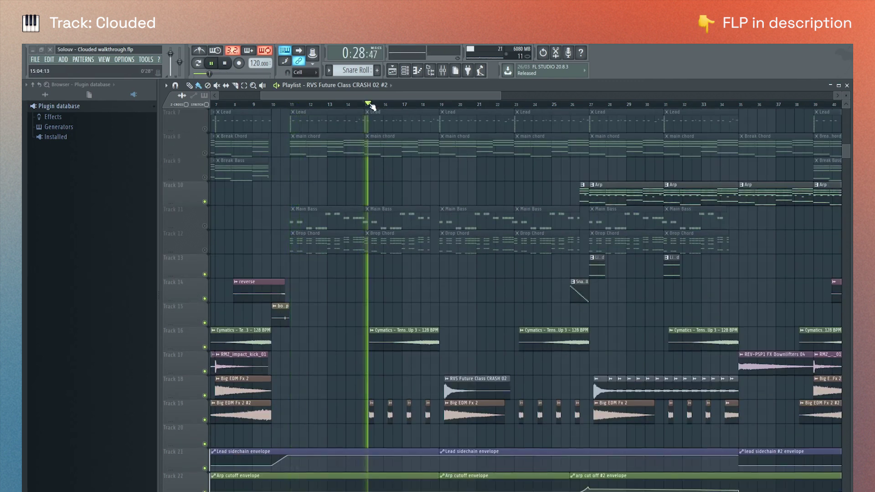
click(435, 105)
click(427, 104)
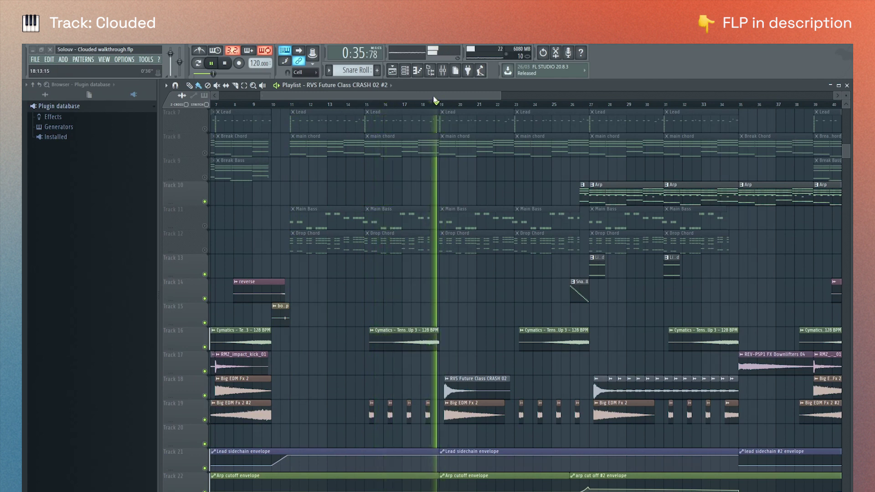
click(480, 104)
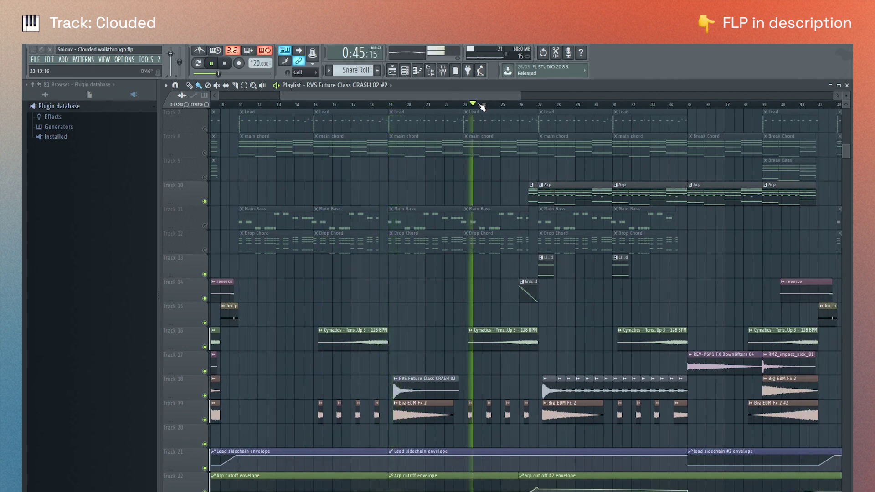
click(518, 104)
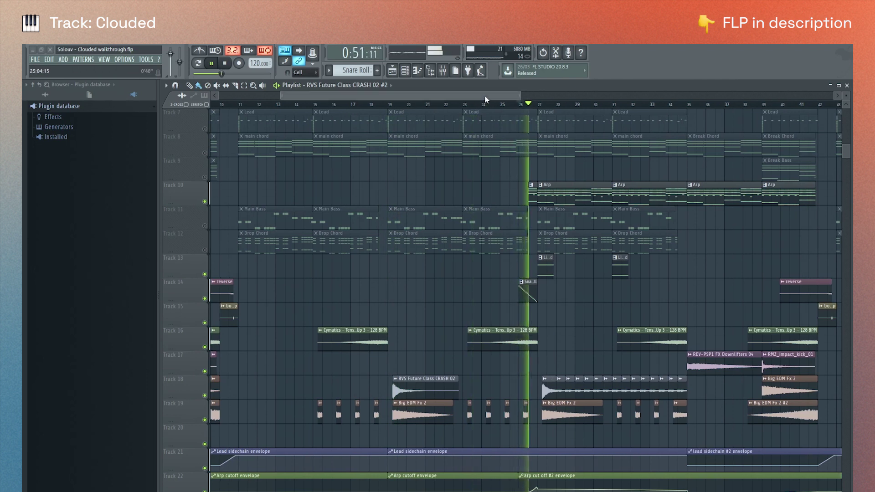
drag(485, 97, 518, 97)
click(204, 258)
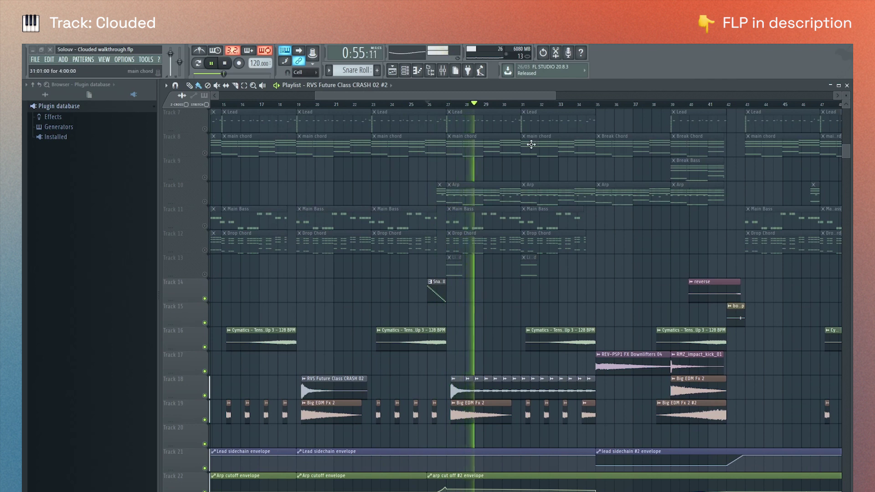
key(space)
Step: Reactivate the muted melodic tracks and look over the arrangement of all layers from bar 1
scroll(521, 173, up, 6)
drag(450, 94, 354, 91)
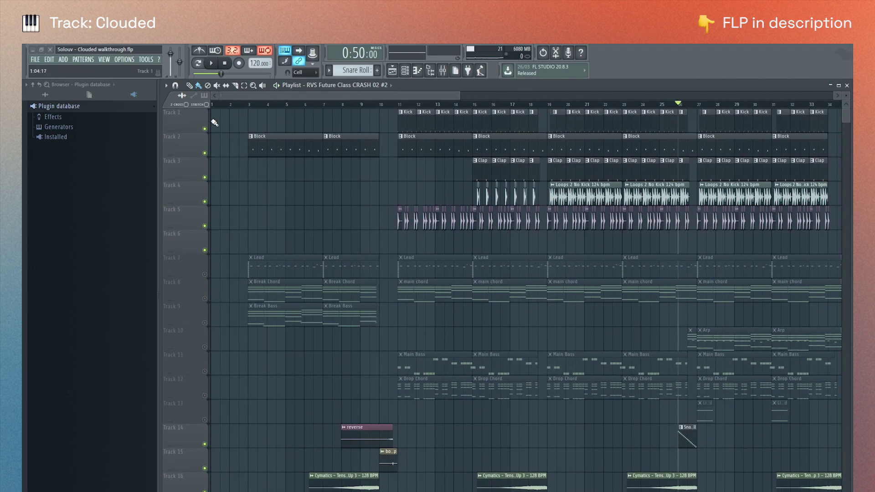
scroll(272, 195, down, 6)
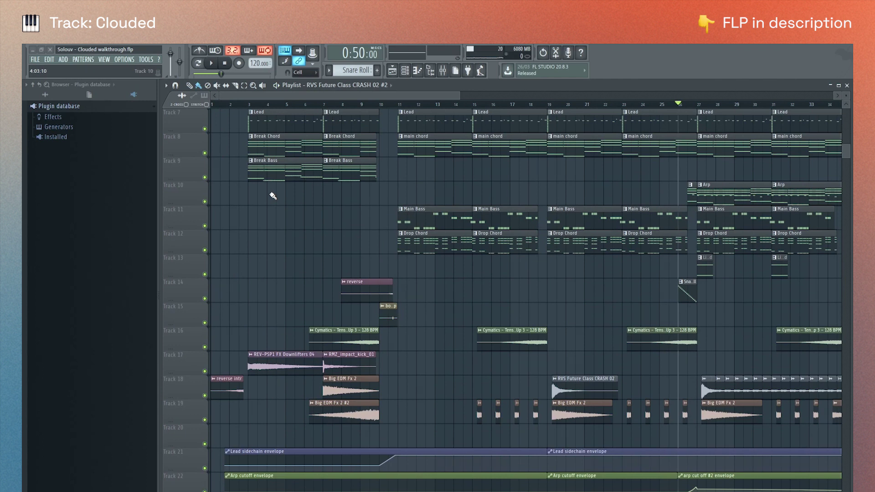
scroll(272, 195, up, 5)
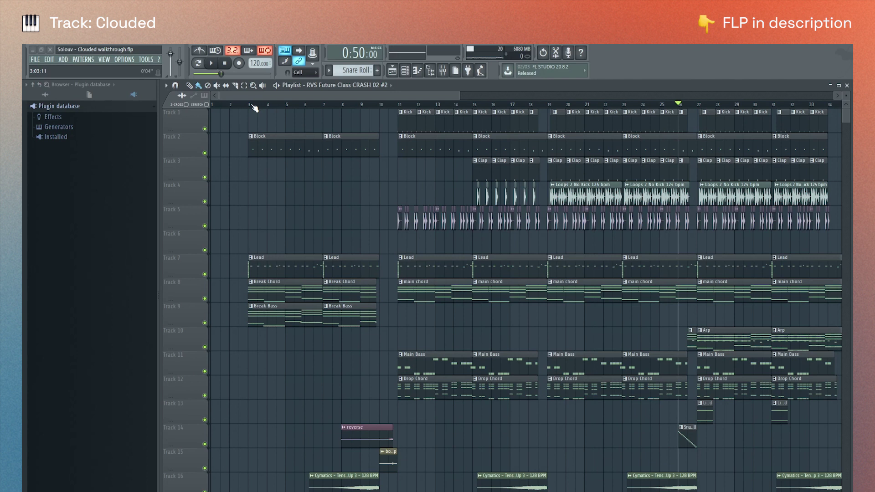
scroll(254, 108, down, 5)
scroll(254, 108, up, 6)
drag(253, 96, 223, 95)
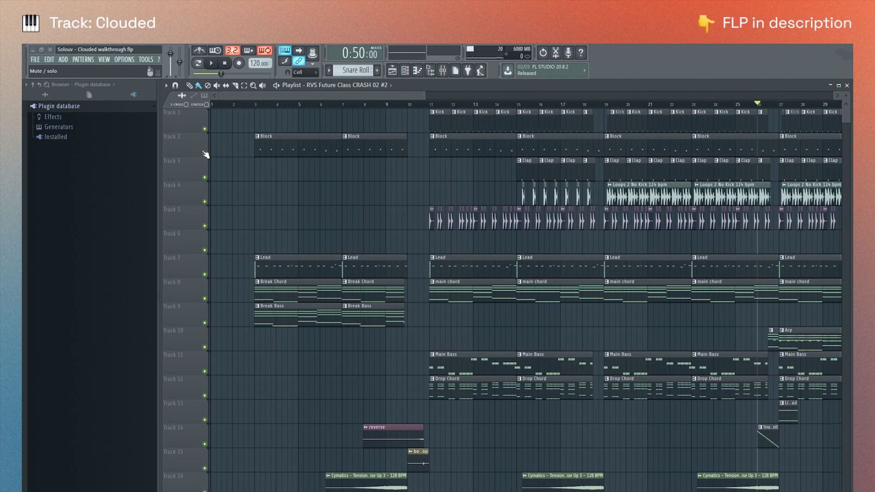
Step: Solo track 18 in place of the Block track and audition its reverse intro clip from bar 1
right_click(204, 153)
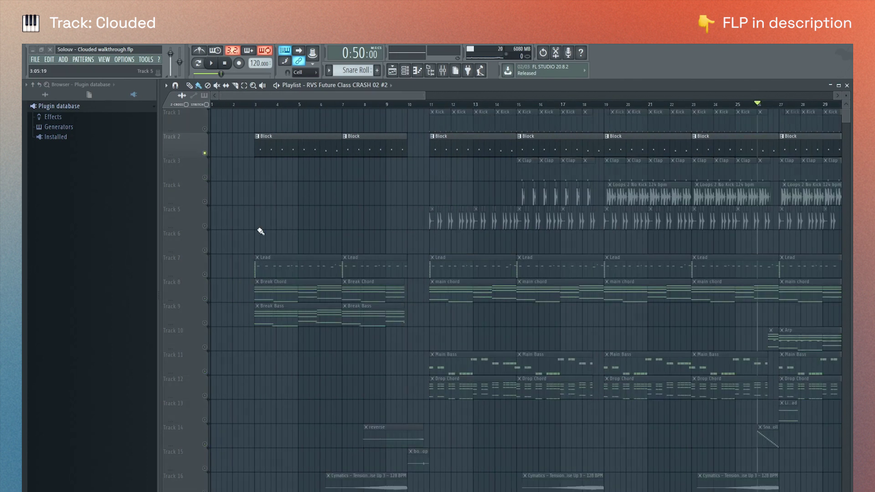
scroll(261, 231, down, 8)
right_click(204, 323)
click(212, 105)
key(space)
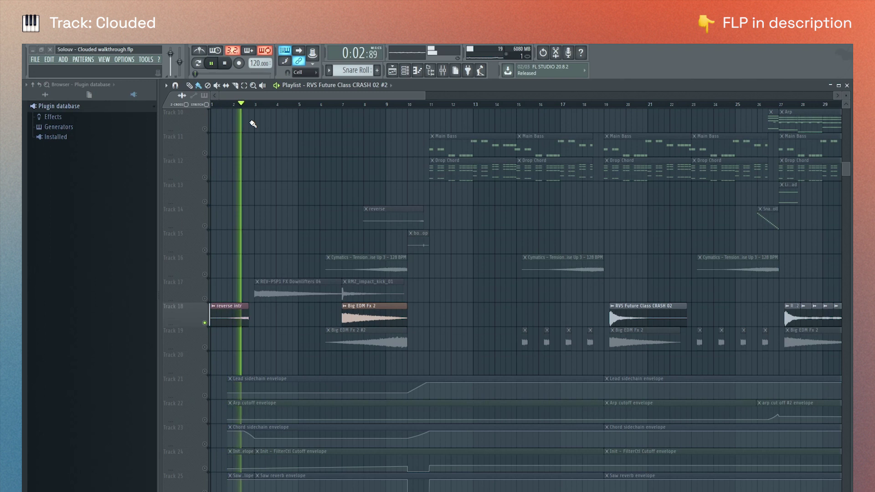
key(space)
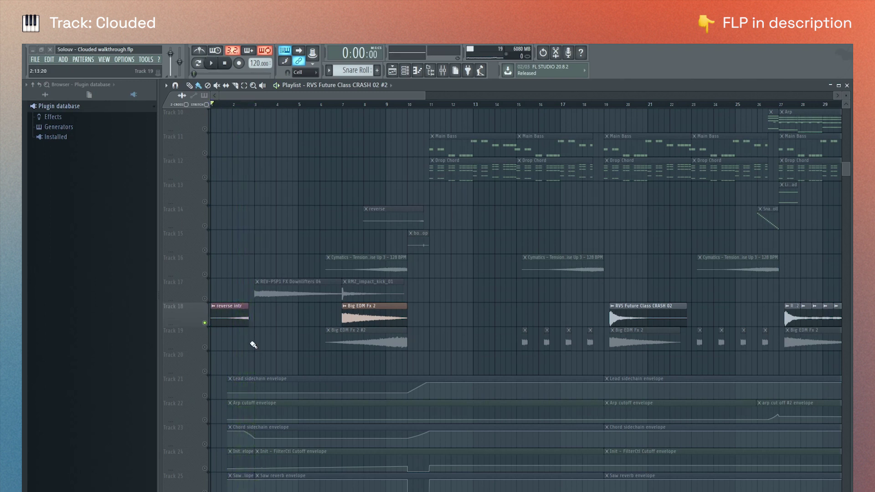
Step: Solo the chord track 8 and start song playback from bar 3
scroll(252, 344, up, 6)
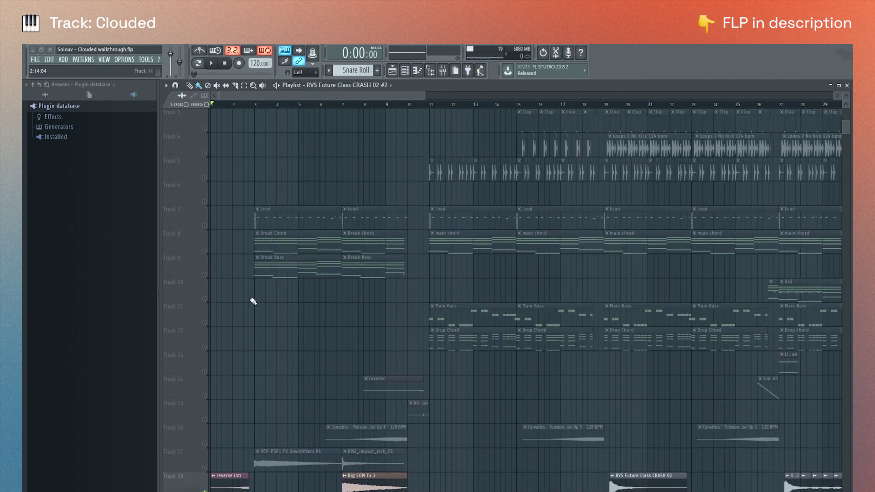
click(208, 226)
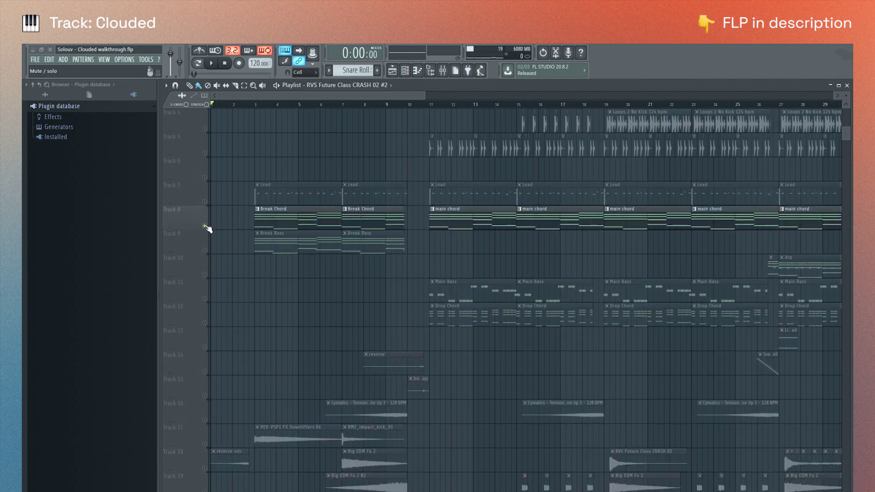
click(256, 105)
key(space)
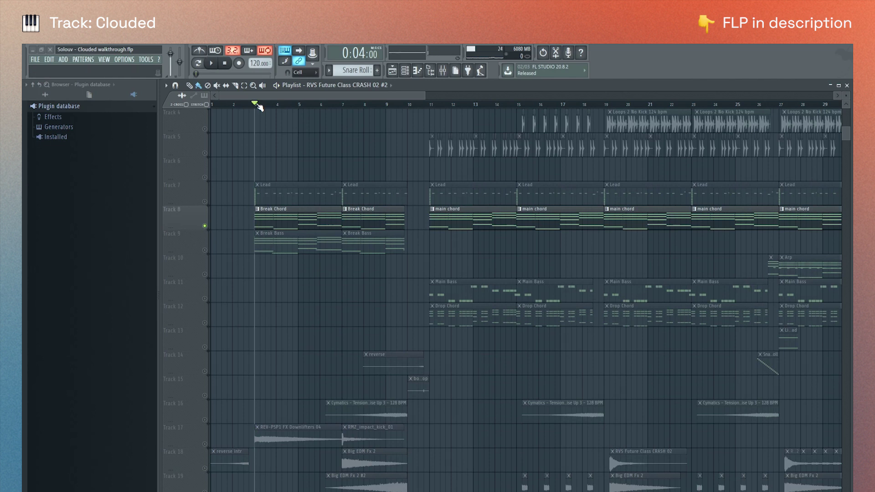
Step: Activate track 18 alongside the chord track and audition the reverse intro clip leading into bar 3
scroll(257, 193, down, 3)
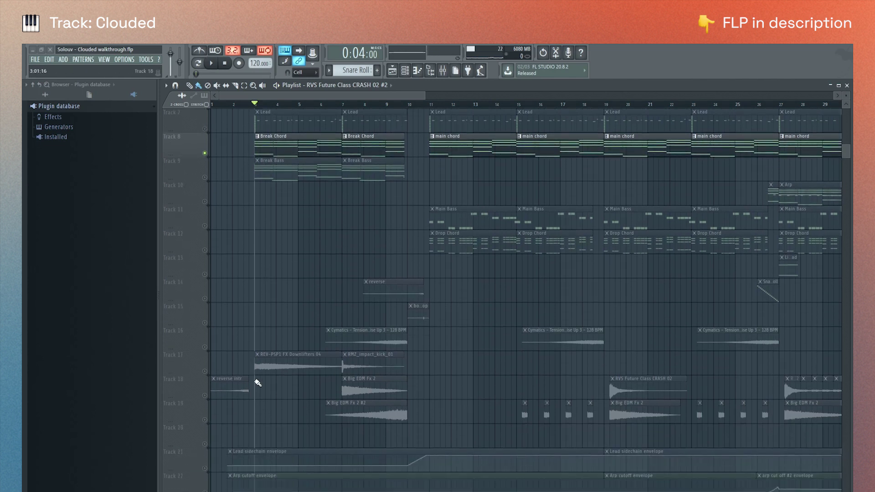
click(206, 396)
click(239, 106)
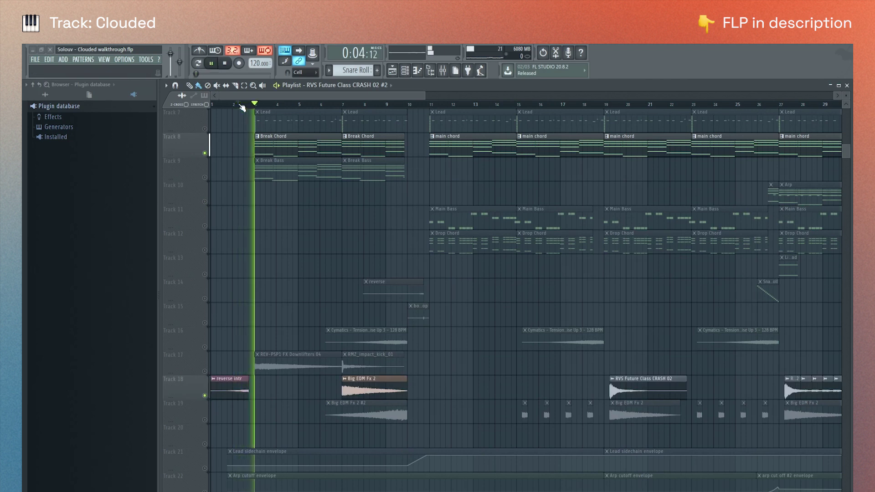
key(space)
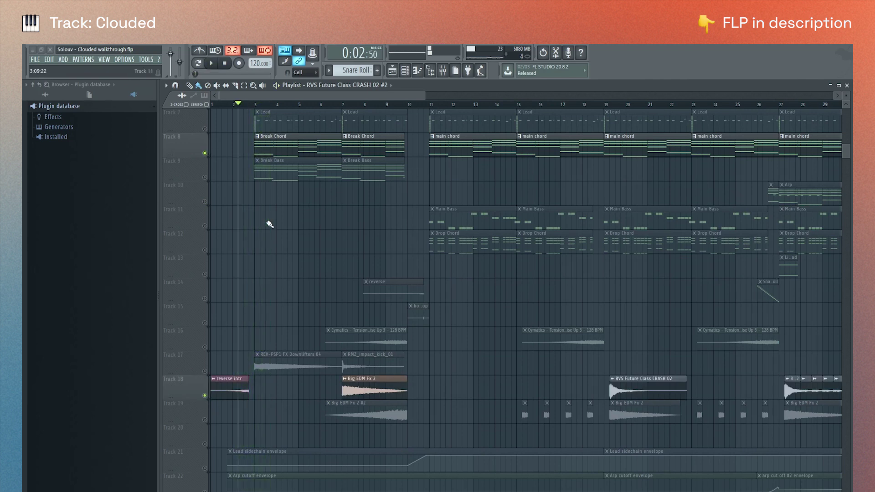
Step: Solo the Block track and audition its pattern from bar 3
scroll(269, 224, up, 6)
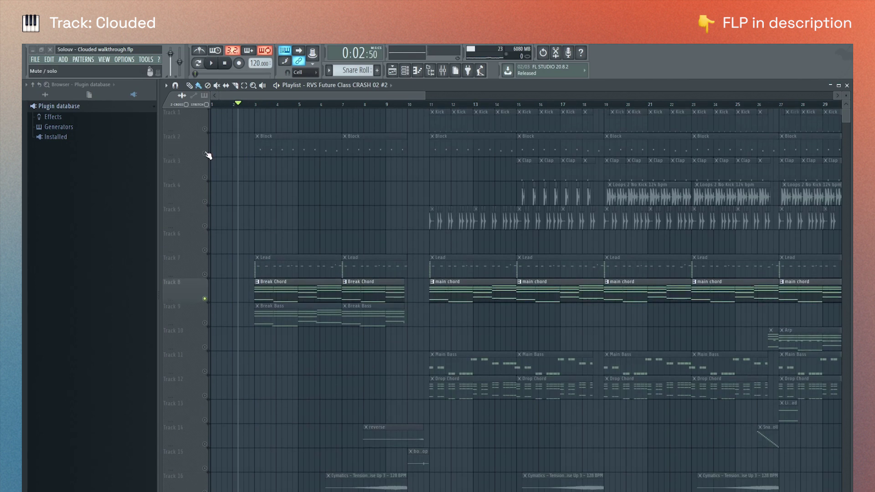
click(205, 154)
click(256, 105)
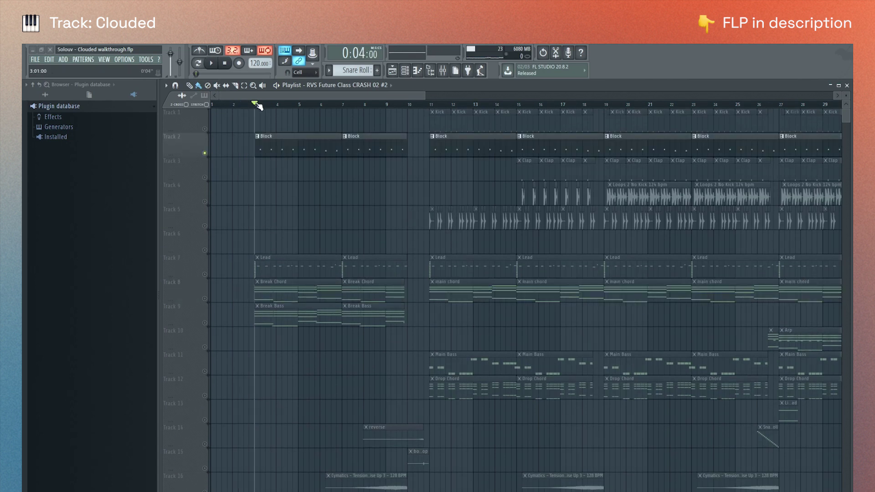
key(space)
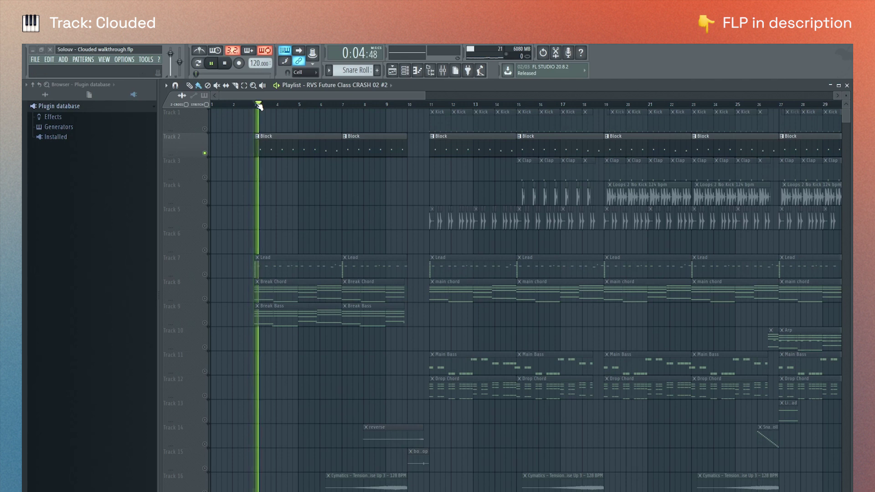
key(space)
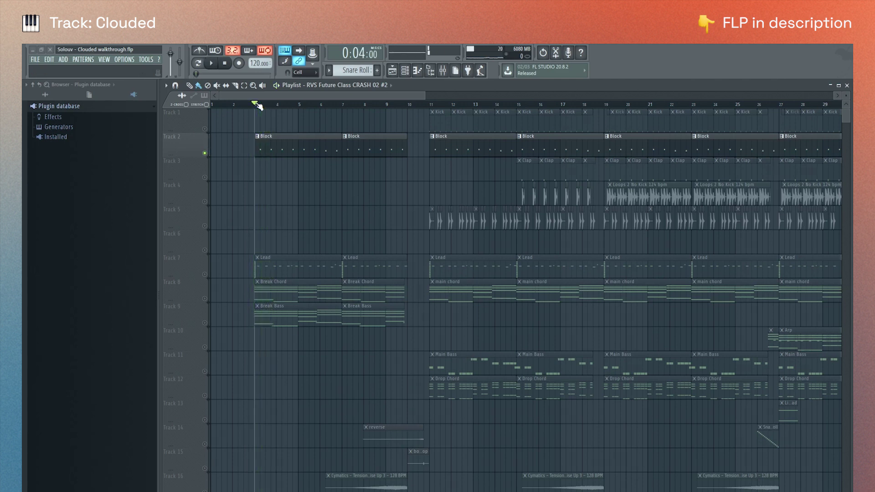
Step: Solo the Lead track in place of the Block track and audition it from bar 3
scroll(285, 179, down, 2)
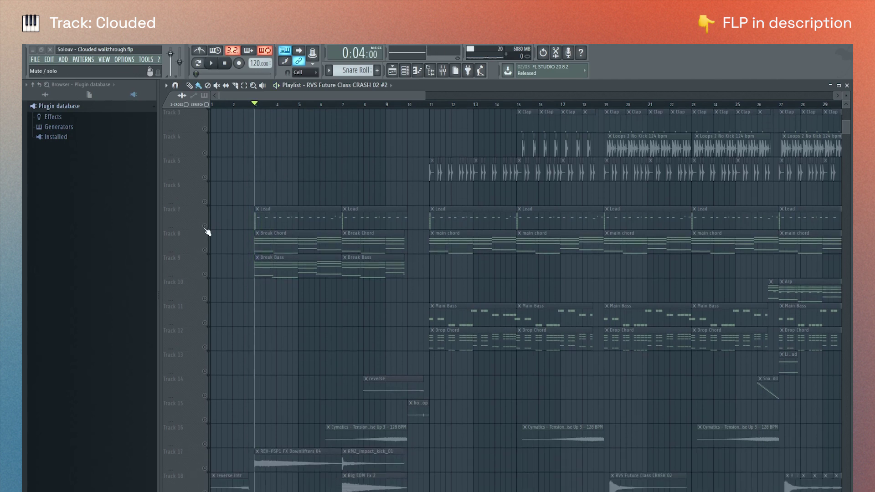
click(205, 227)
key(space)
key(space)
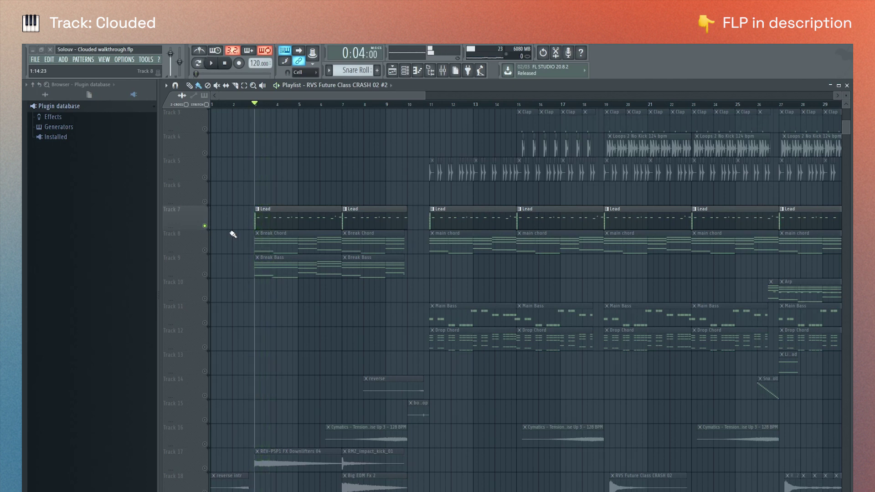
Step: Activate the Init - FilterCtl Cutoff envelope on track 24 and audition the Lead with it from bar 3
scroll(232, 234, down, 12)
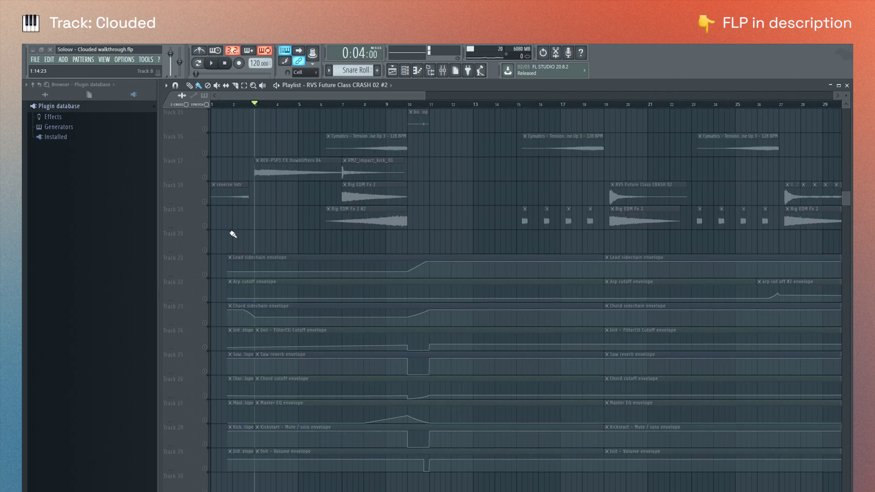
click(205, 347)
key(space)
scroll(232, 267, up, 5)
scroll(232, 267, up, 9)
key(space)
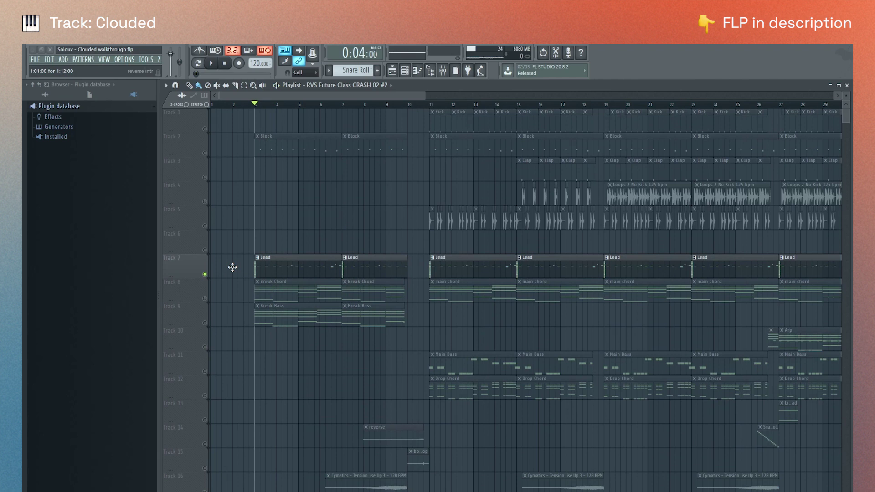
Step: Activate the Break Chord track alongside the Lead and audition both from bar 3
scroll(233, 267, down, 2)
click(204, 250)
key(space)
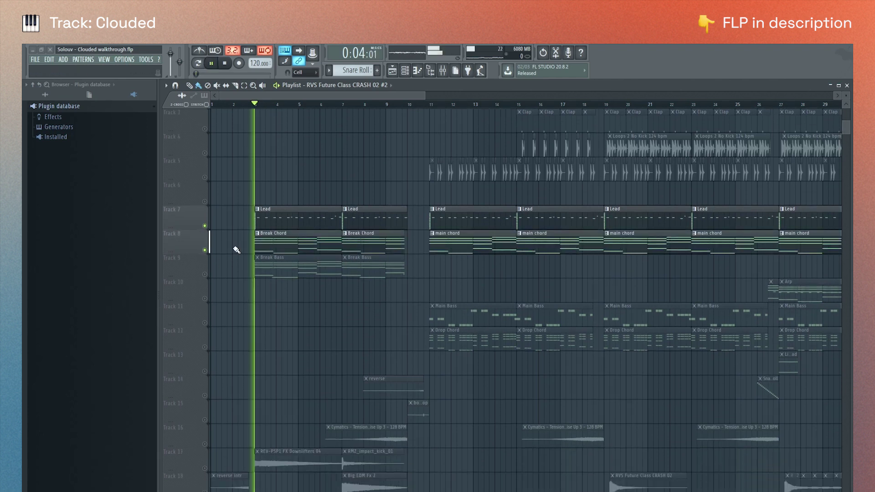
key(space)
Step: Activate the Chord cutoff envelope on track 26 and audition the Lead and Break Chord with both cutoff envelopes
scroll(236, 249, down, 11)
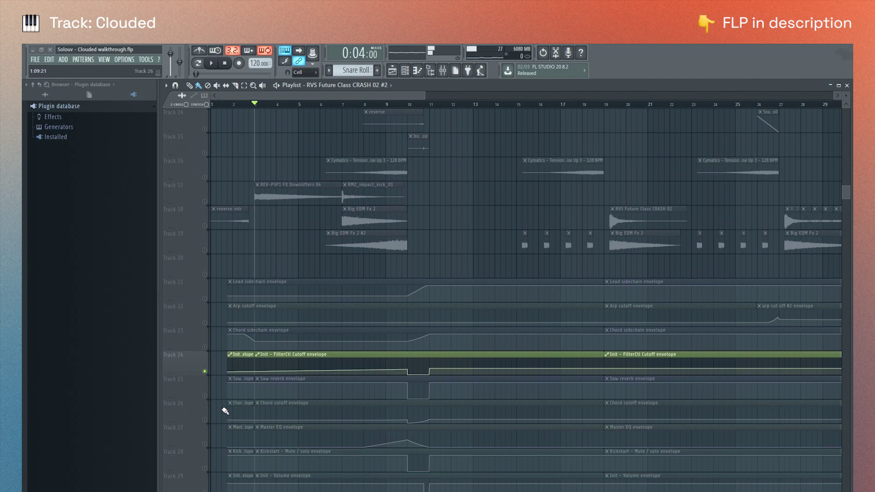
click(204, 420)
key(space)
scroll(267, 277, up, 12)
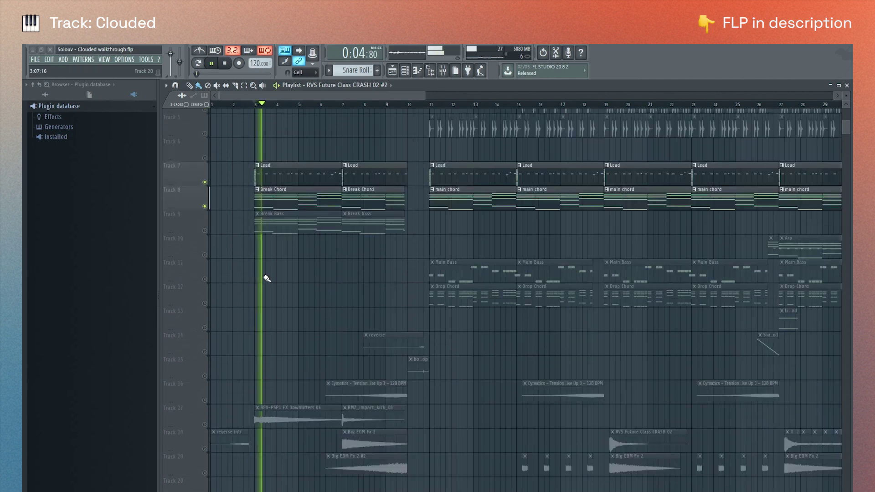
scroll(266, 278, down, 15)
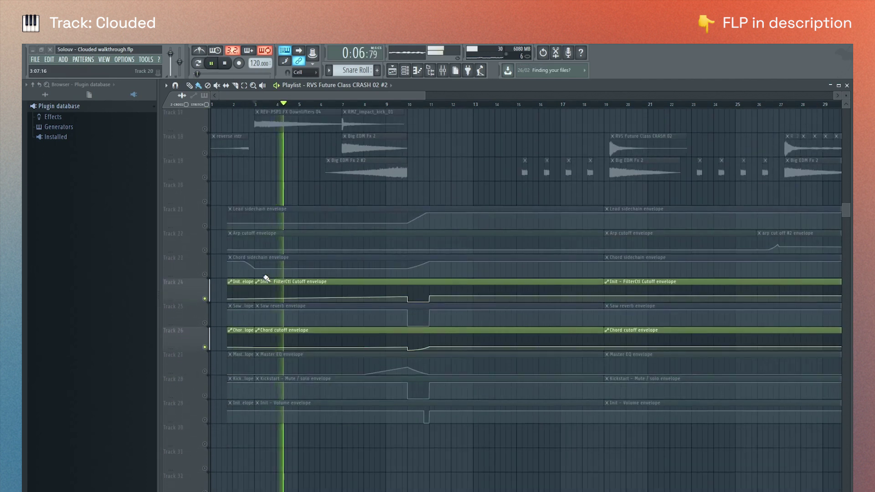
key(space)
Step: Solo the Break Bass track, audition it from bar 3 and inspect its pattern in the Channel rack
scroll(267, 277, up, 11)
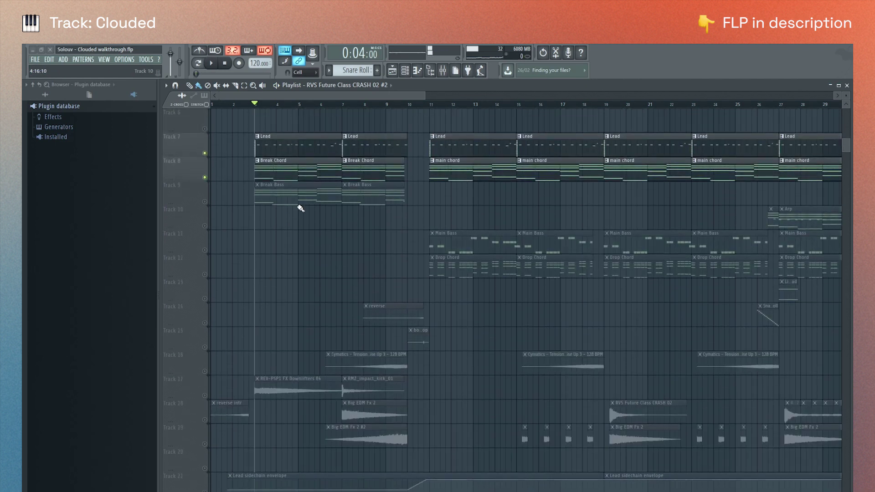
scroll(226, 202, up, 5)
scroll(226, 201, down, 3)
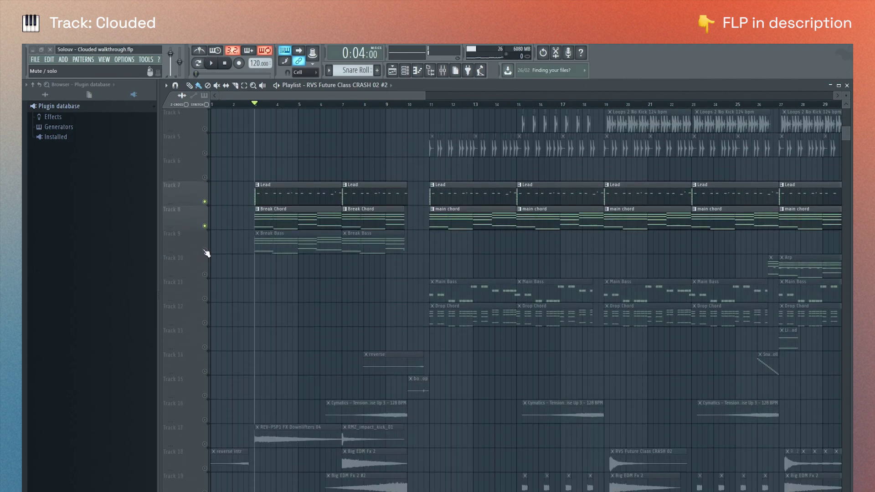
click(206, 252)
key(space)
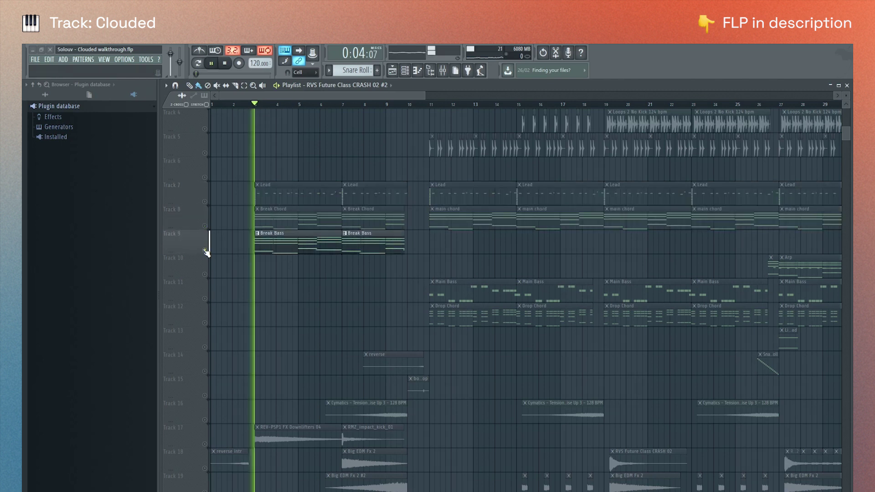
click(405, 71)
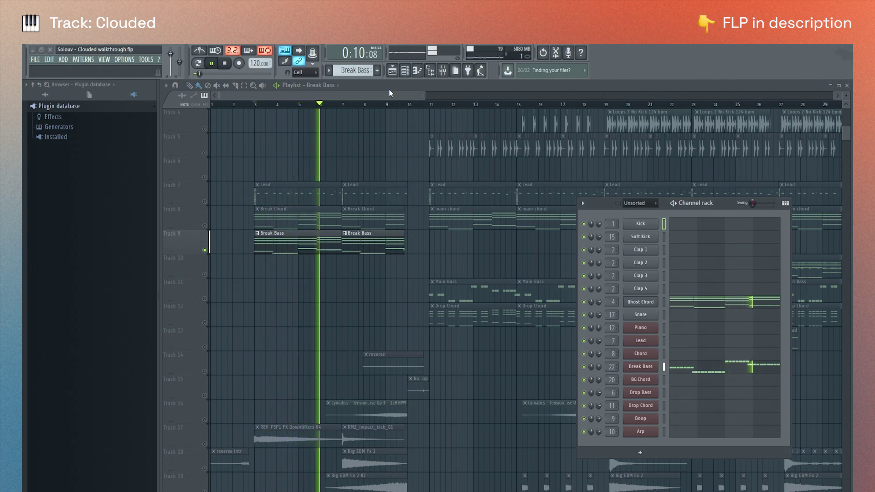
key(space)
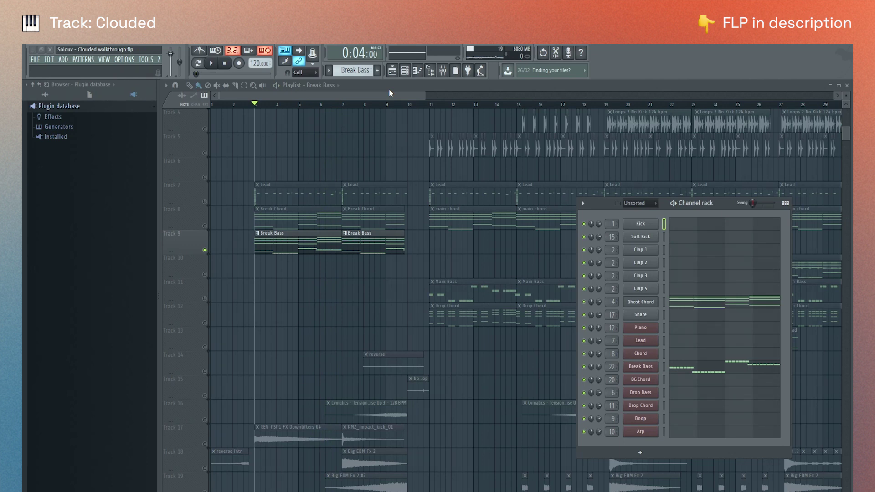
Step: With all tracks active, compare the break from bar 3 with the Break Bass muted and unmuted
scroll(389, 201, up, 3)
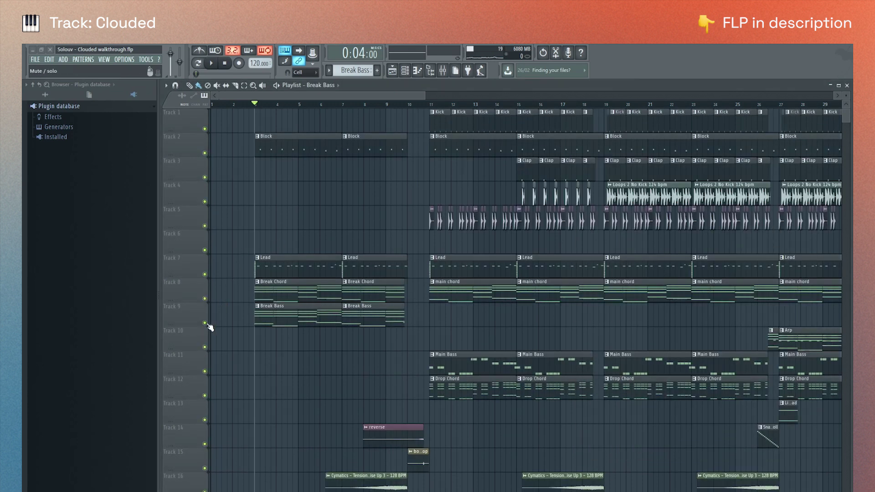
click(205, 323)
key(space)
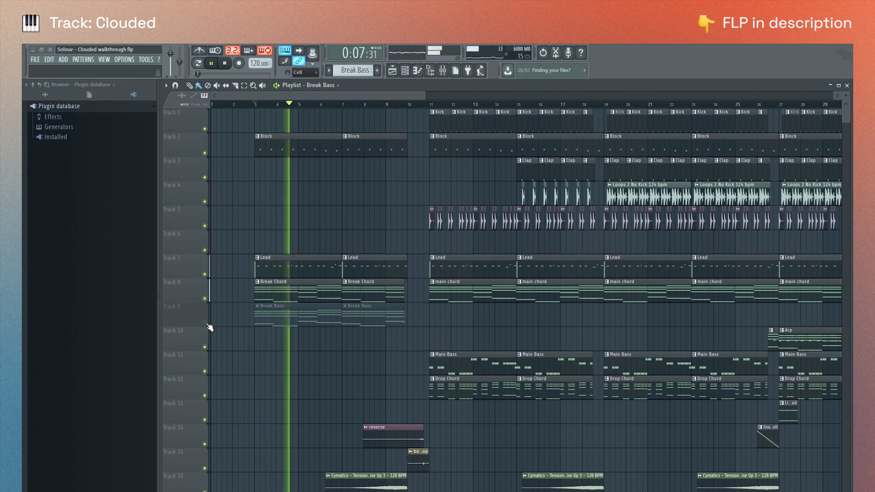
key(space)
click(204, 323)
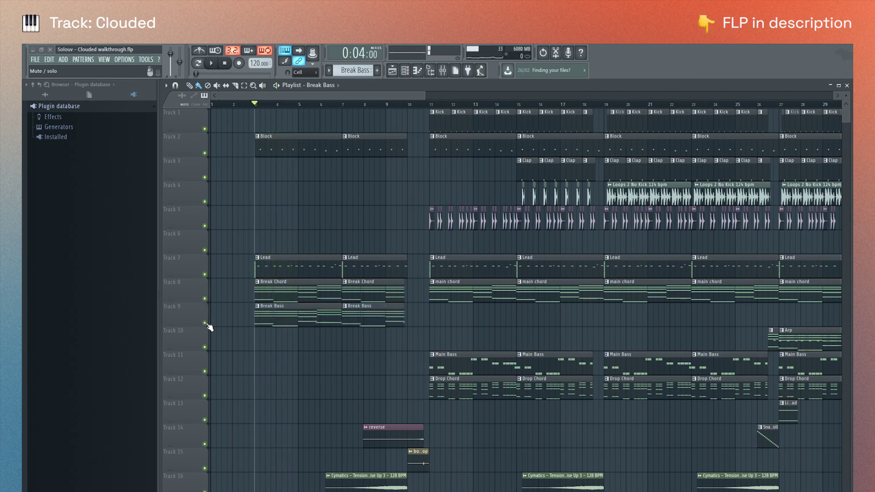
key(space)
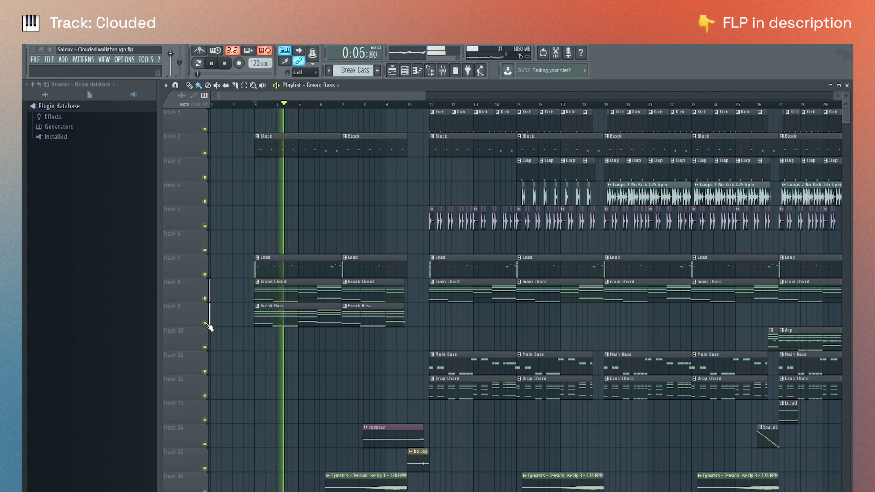
key(space)
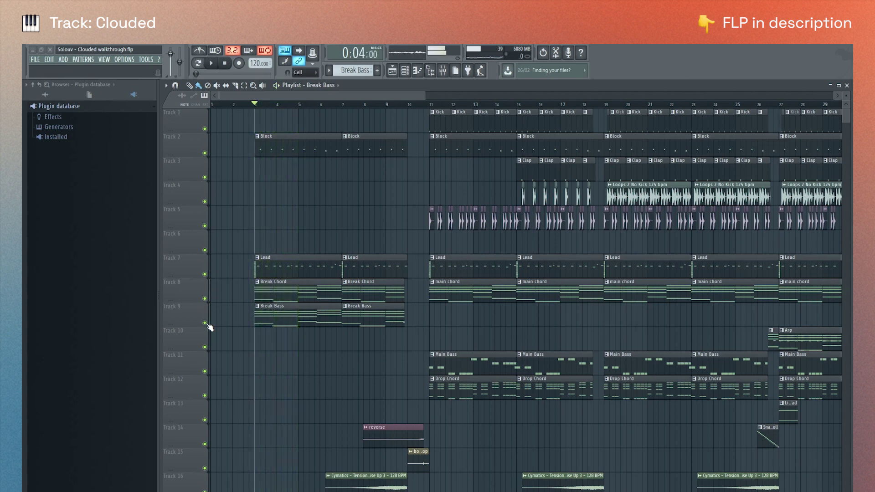
Step: Solo track 17 and audition its REV-PSP1 FX Downlifters 04 clip from bar 3
scroll(270, 311, down, 3)
scroll(270, 311, down, 2)
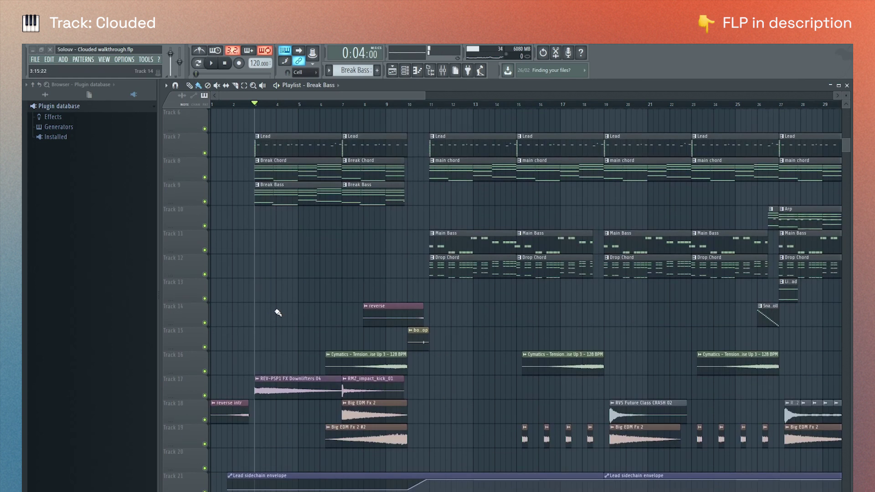
right_click(204, 396)
key(space)
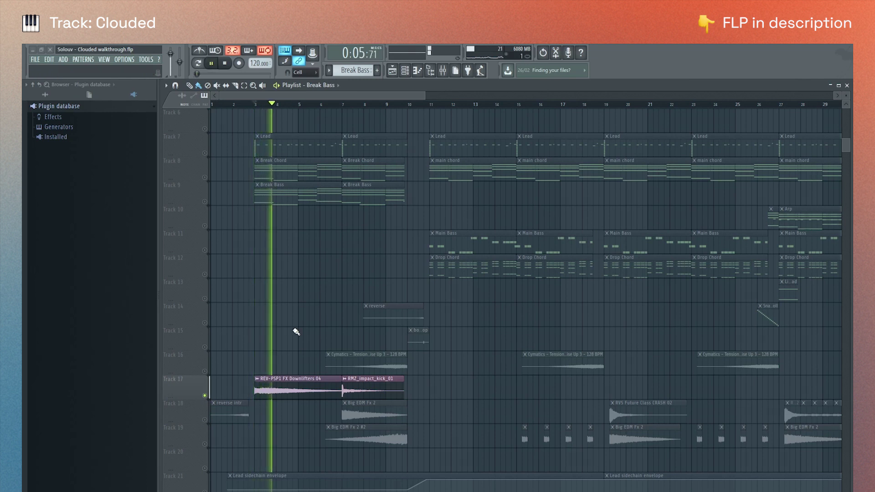
key(space)
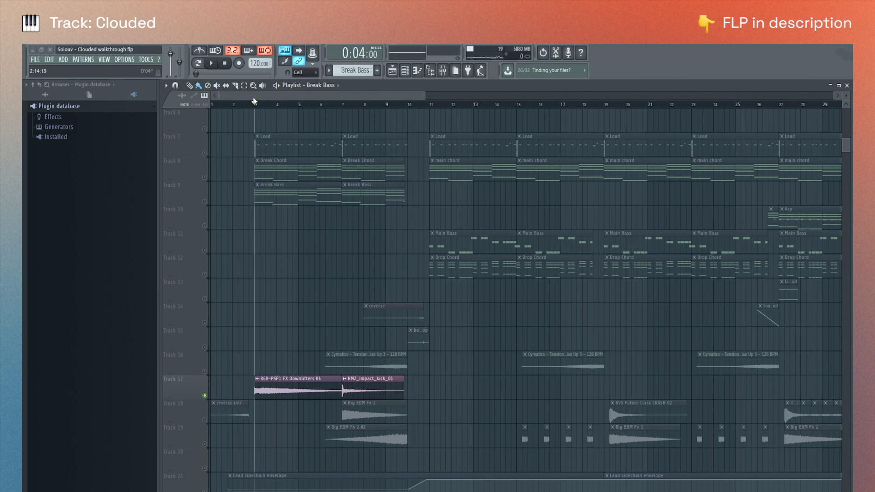
Step: Select bars 3 to 7 to examine the first break layers, clear the selection and place the playhead just before bar 7
drag(258, 105, 331, 108)
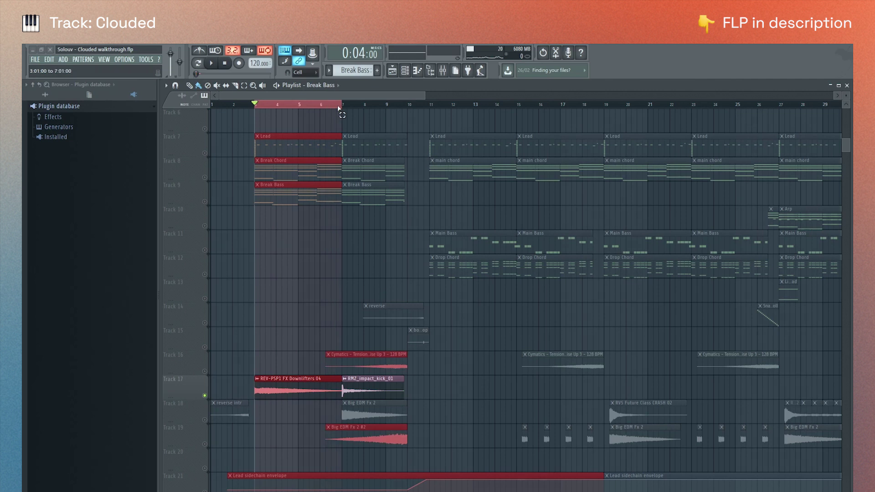
scroll(278, 179, up, 3)
scroll(292, 227, down, 2)
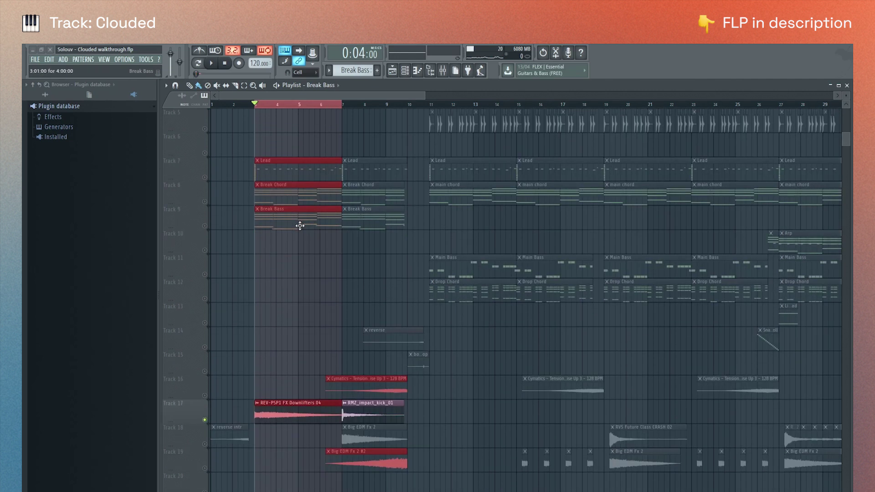
scroll(299, 299, down, 2)
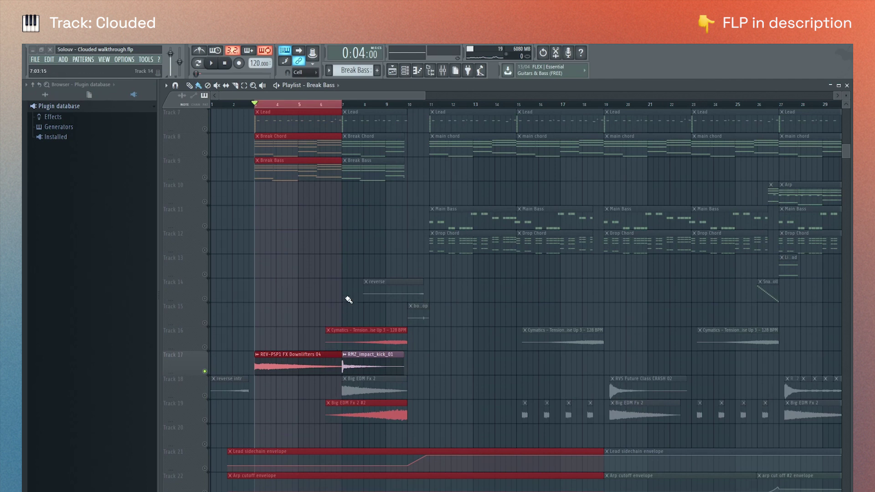
click(337, 105)
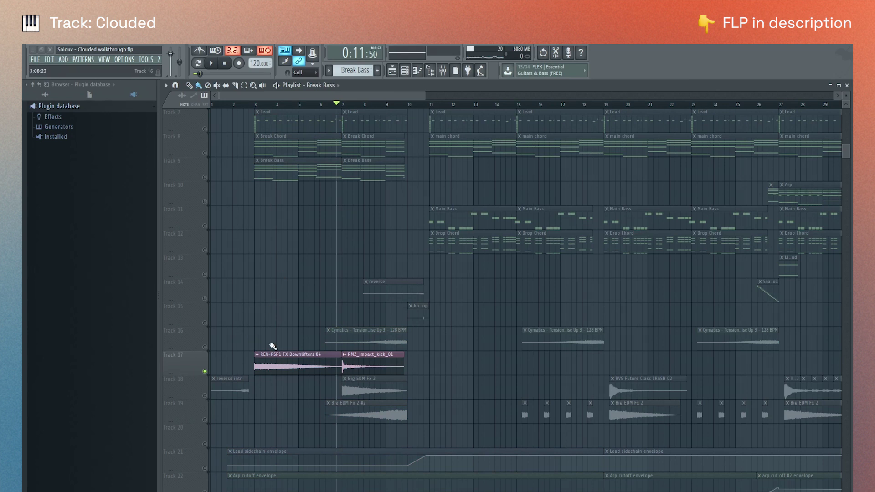
Step: Audition the RMZ_impact_kick_01 clip on the soloed track 17 from just before bar 7
key(space)
key(space)
Step: Solo tracks 14 and 15 and audition the reverse and boop before drop clips from just before bar 10
scroll(305, 98, up, 2)
mouse_move(266, 96)
mouse_down()
mouse_move(304, 97)
mouse_move(282, 97)
mouse_up()
right_click(205, 298)
click(204, 323)
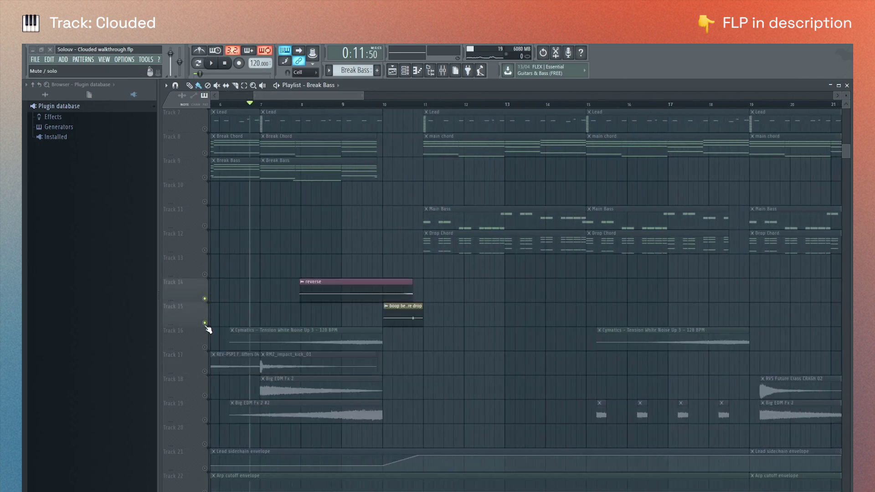
click(385, 111)
key(space)
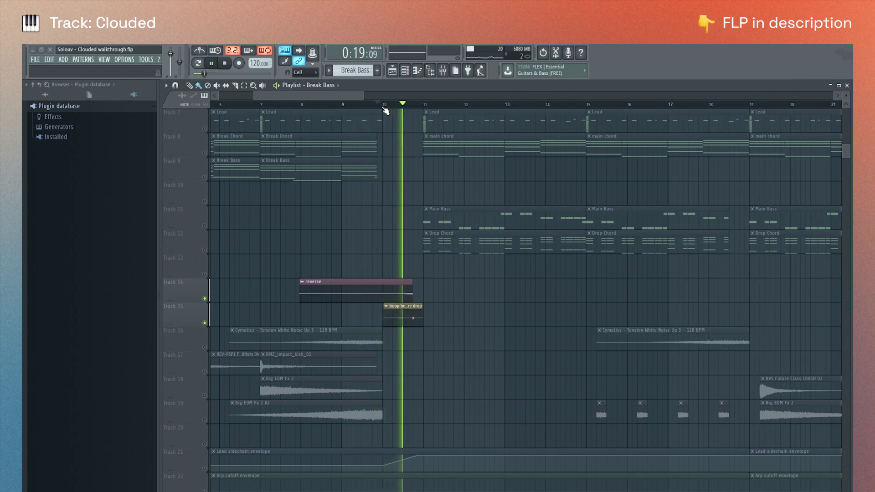
key(space)
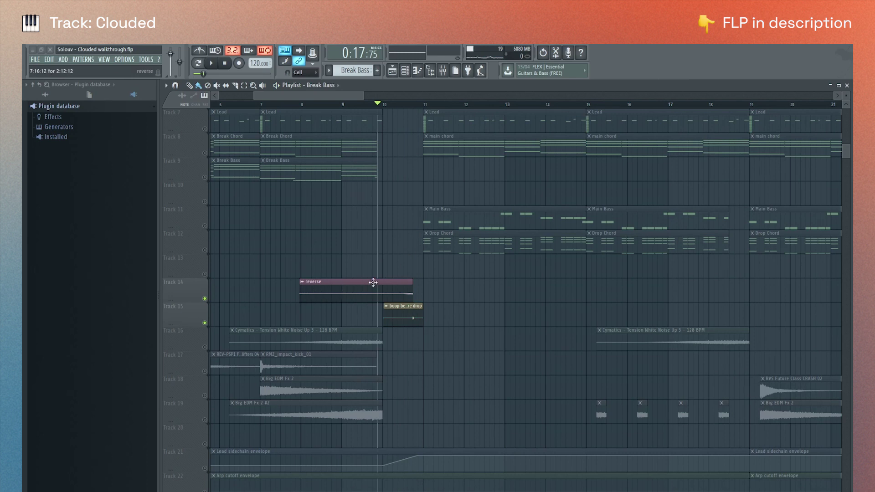
Step: Replay the soloed transition effects twice from just before bar 10 and compare their timing with the drop layers starting at bar 11
scroll(378, 290, up, 3)
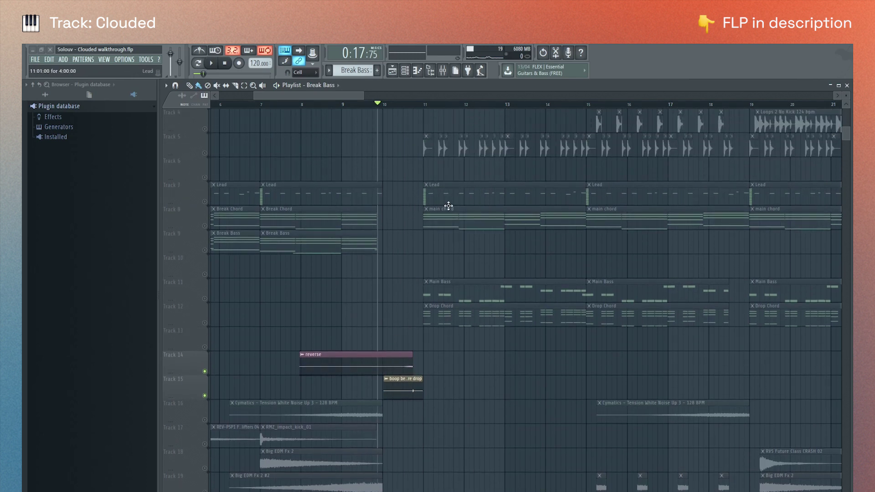
scroll(441, 227, down, 1)
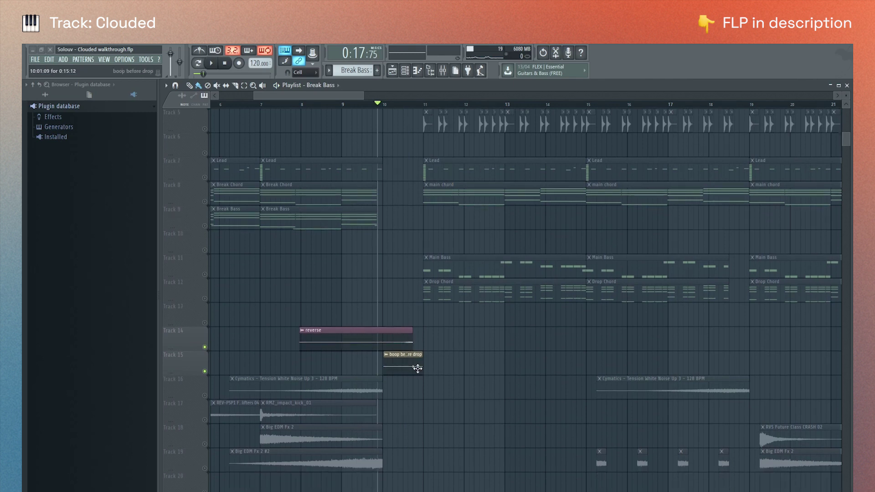
key(space)
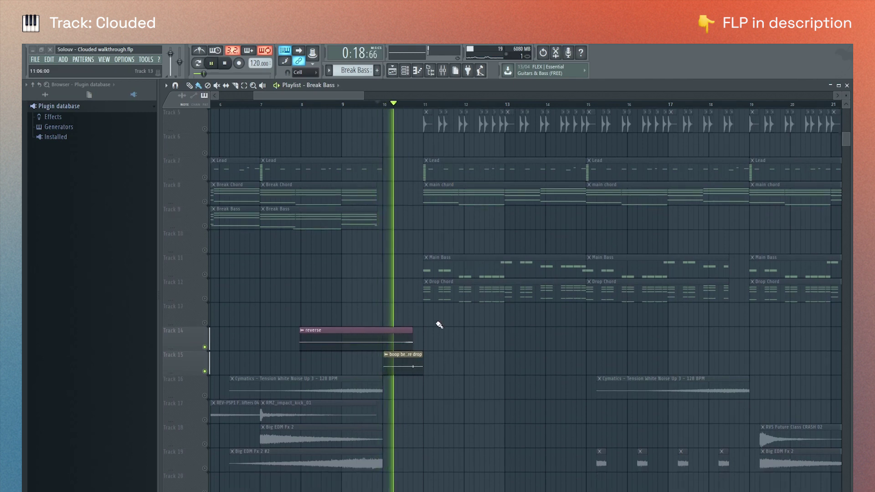
key(space)
scroll(400, 219, up, 4)
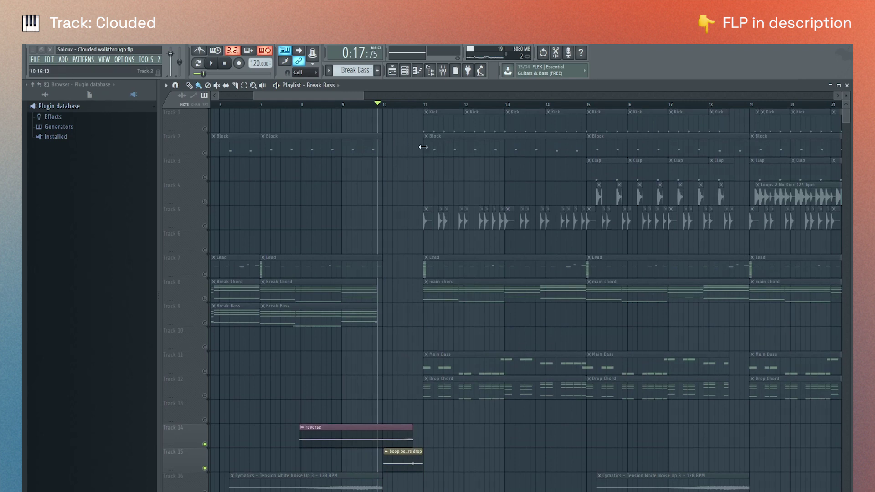
scroll(413, 365, down, 3)
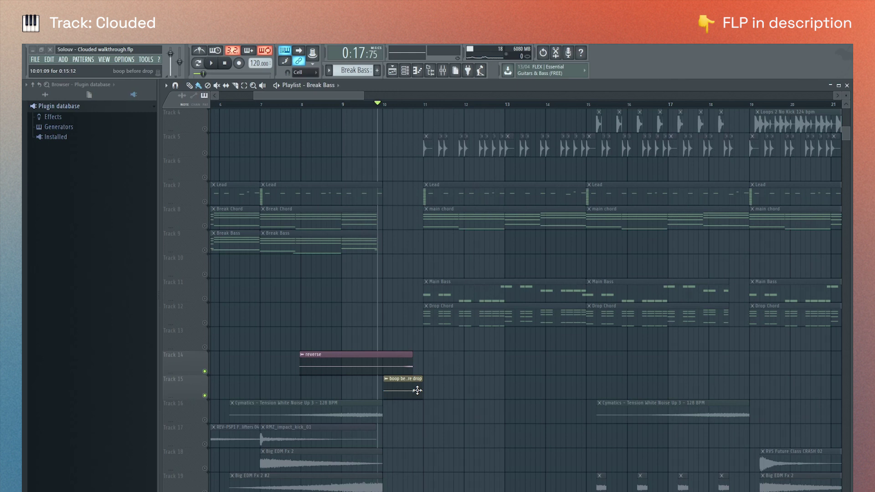
key(space)
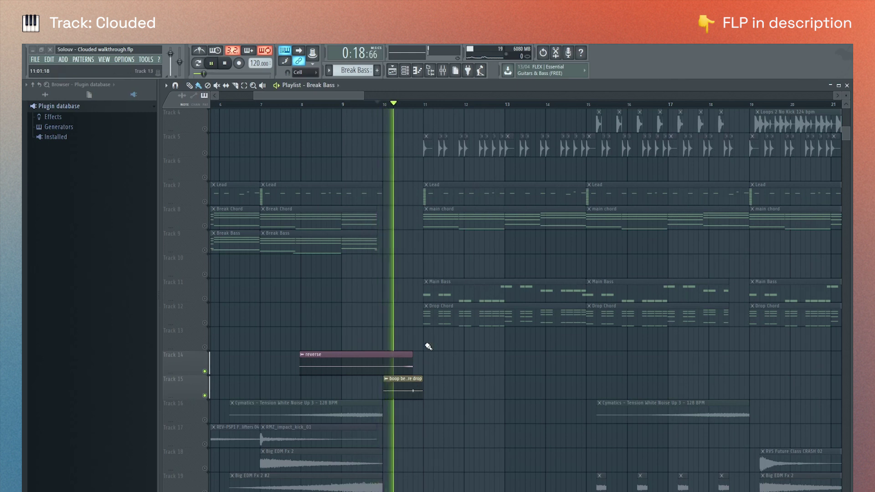
key(space)
Step: Unmute the automation envelope tracks from track 21 to track 28 alongside the two soloed effect tracks
scroll(425, 346, down, 5)
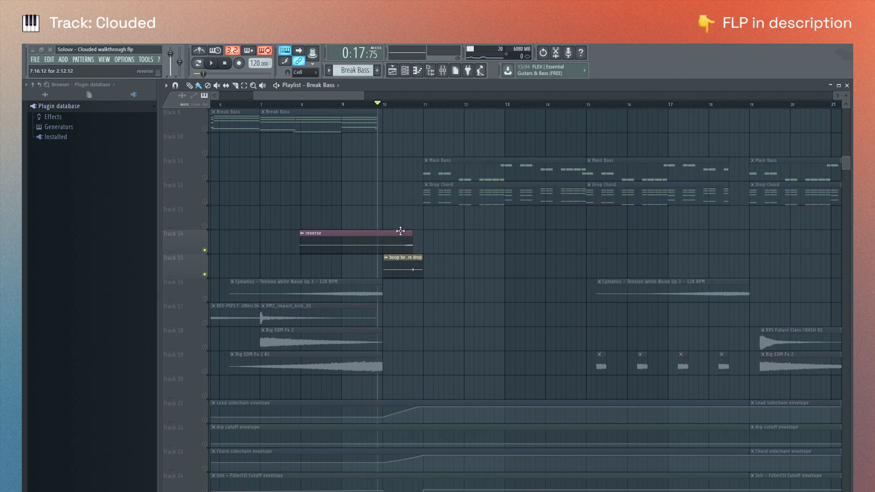
scroll(401, 231, down, 2)
scroll(402, 232, down, 4)
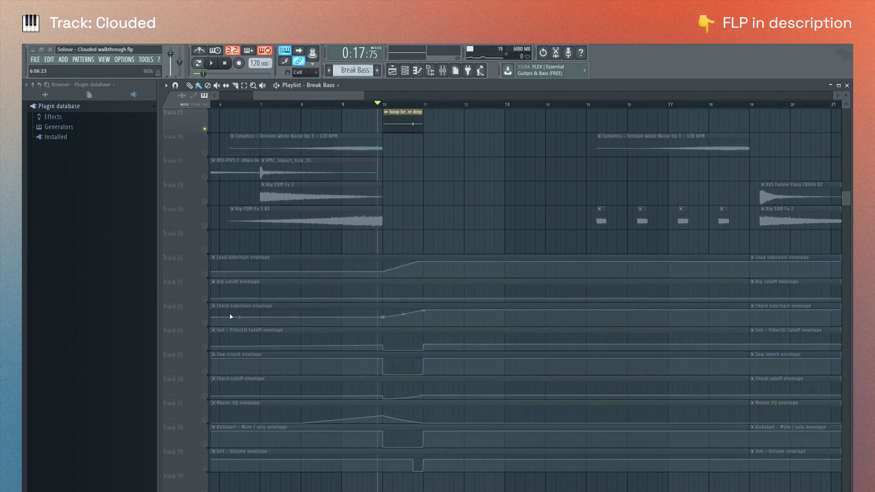
drag(204, 274, 204, 456)
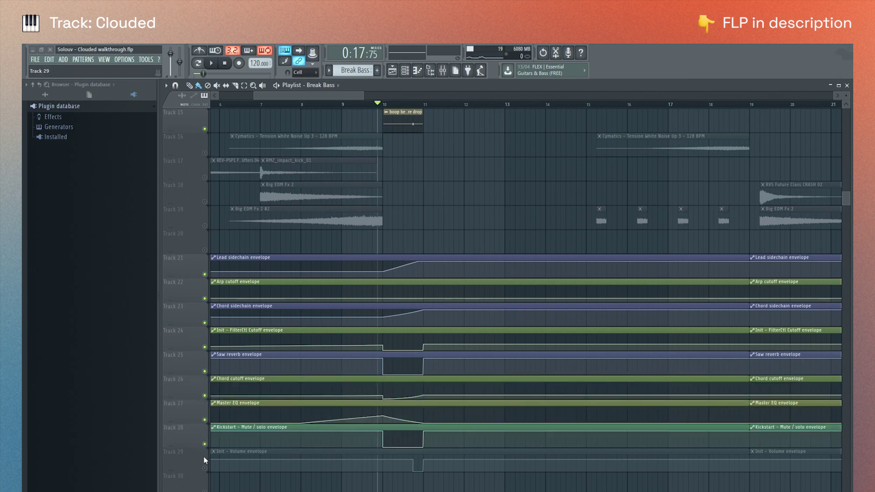
Step: Reactivate all tracks and audition the full transition into the drop from about bar 9
scroll(418, 357, up, 2)
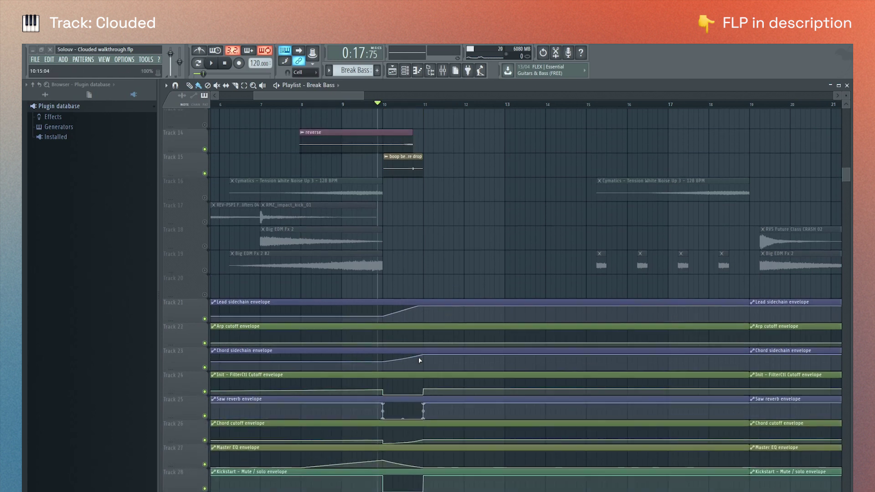
scroll(415, 319, up, 5)
scroll(390, 140, up, 7)
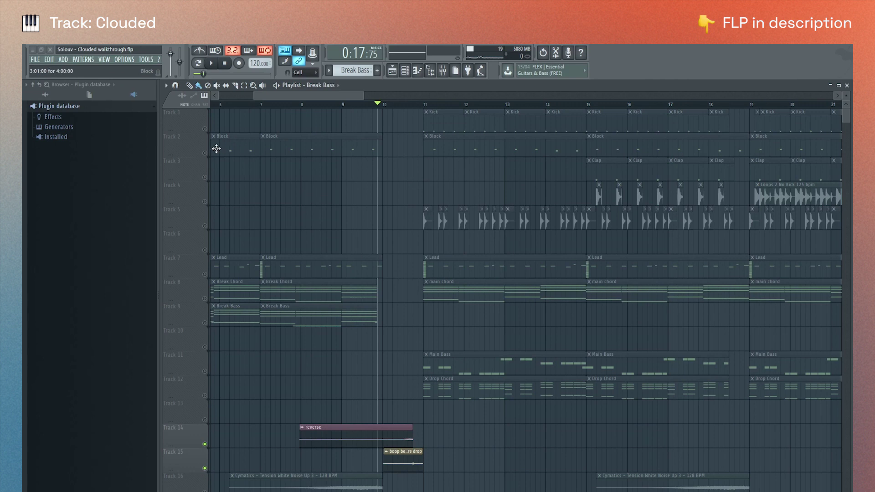
click(347, 104)
key(space)
scroll(410, 171, down, 4)
scroll(410, 171, down, 4)
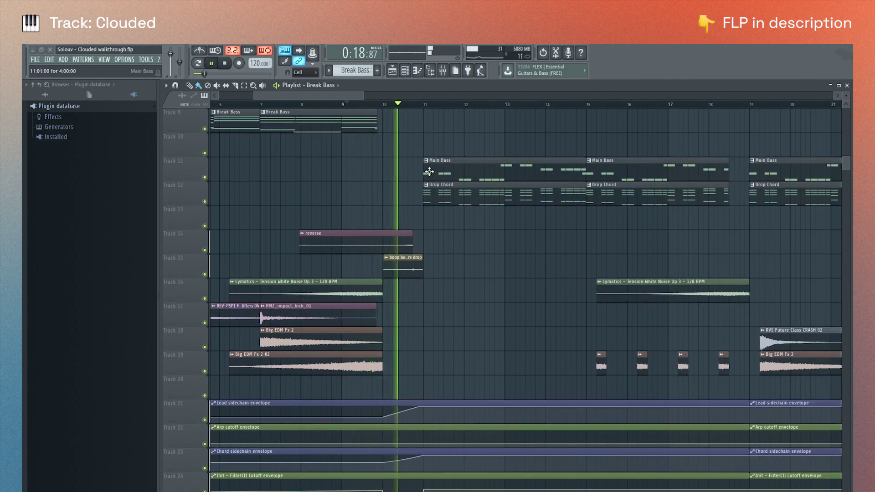
scroll(429, 171, up, 8)
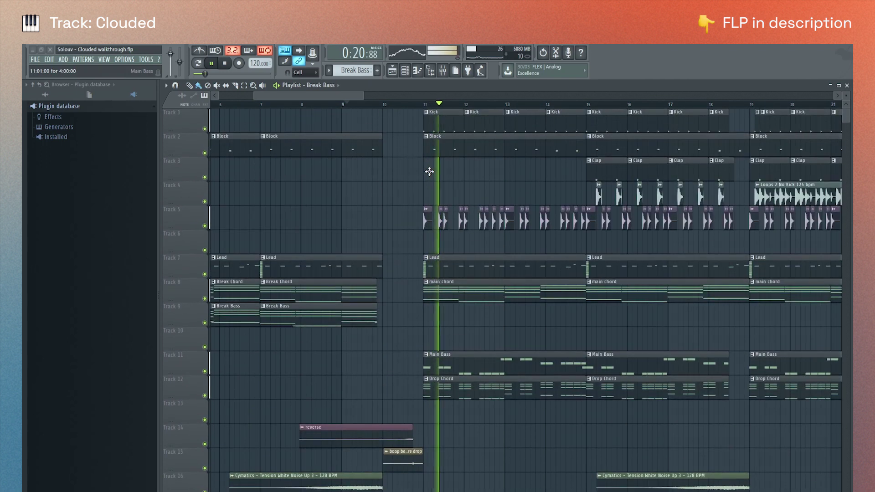
key(space)
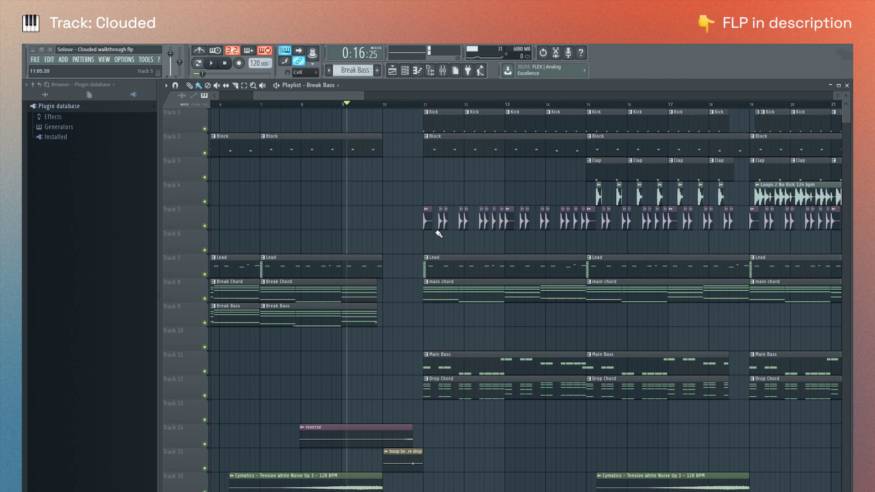
Step: Examine the whole arrangement across all bars, from the drum and melodic tracks to the effect clips and automation envelopes
scroll(451, 269, down, 7)
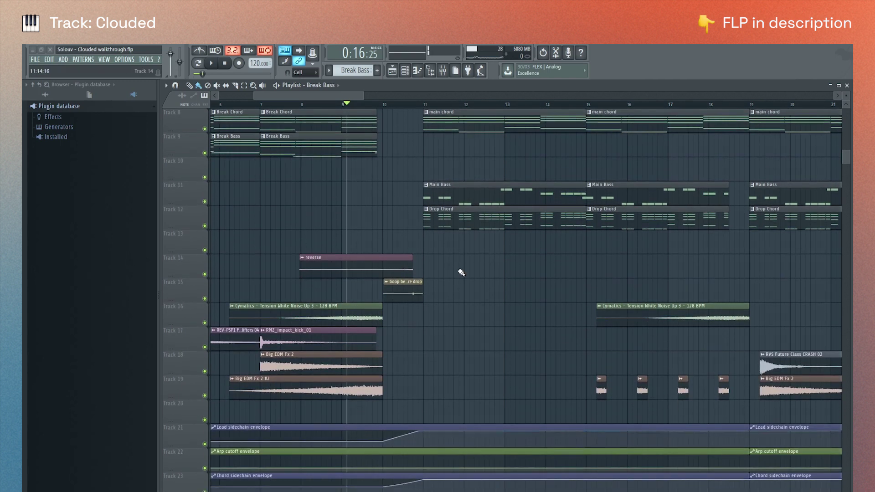
scroll(390, 124, down, 5)
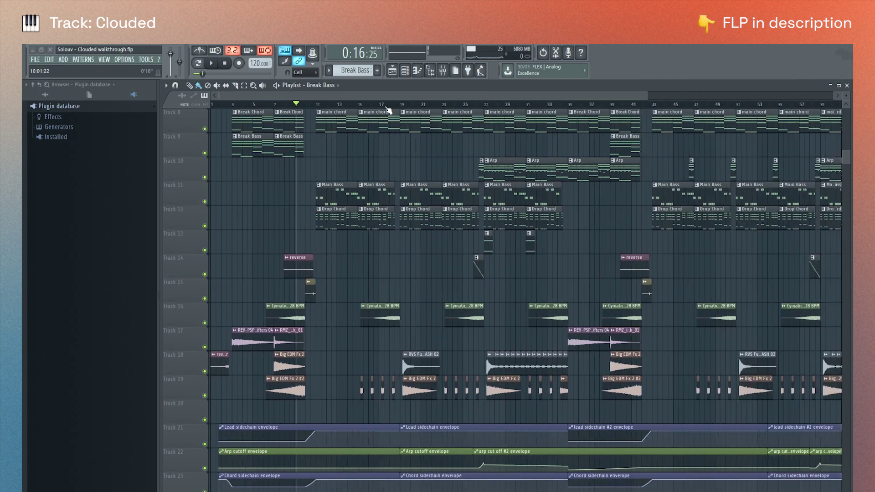
scroll(529, 189, down, 8)
scroll(528, 189, down, 5)
scroll(529, 189, up, 20)
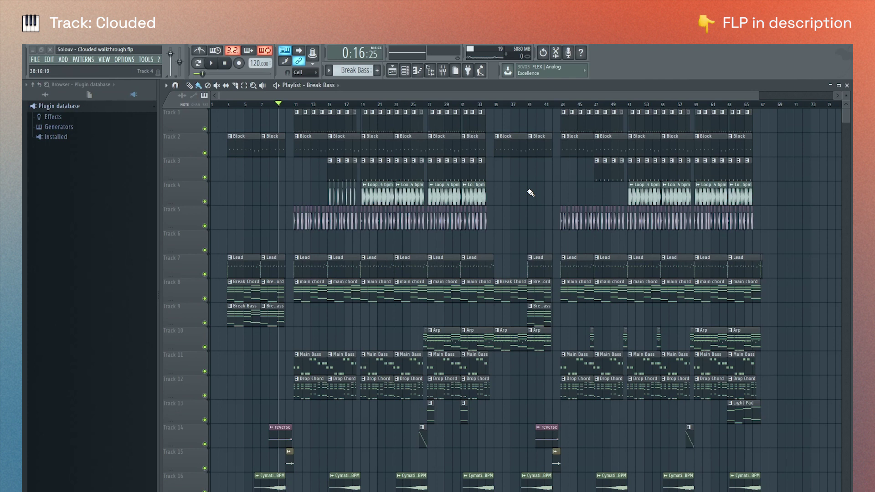
scroll(530, 192, down, 10)
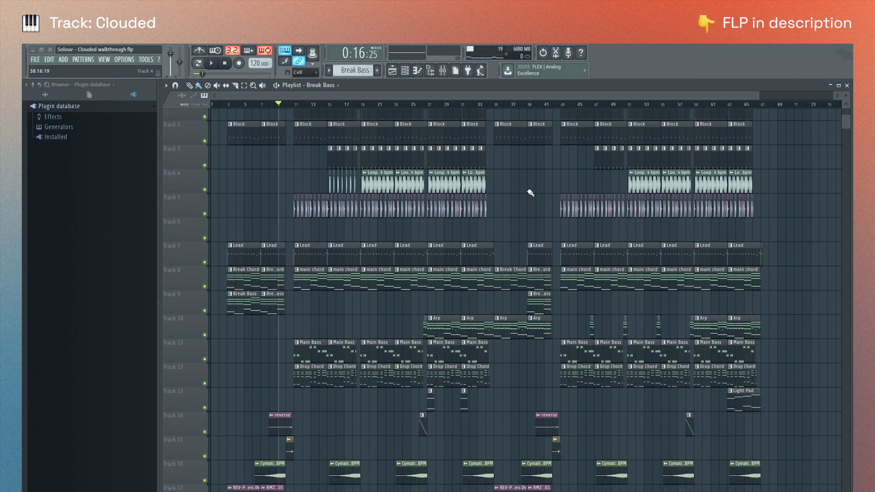
scroll(527, 190, up, 4)
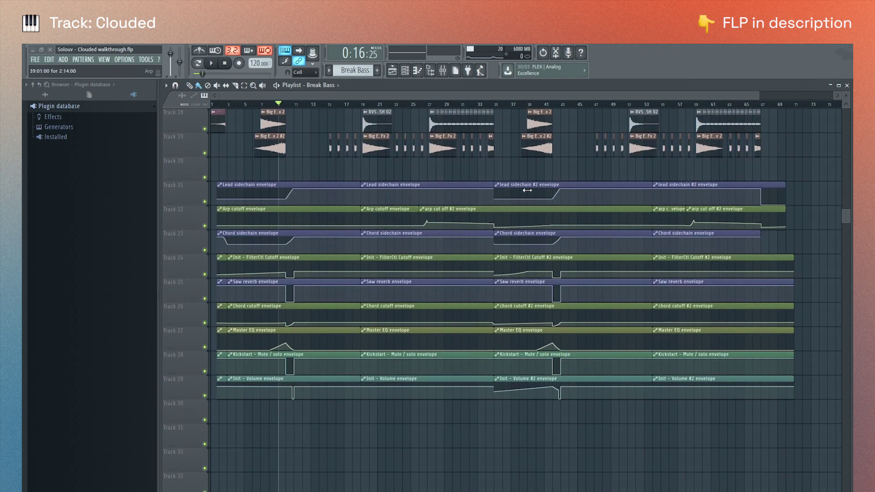
scroll(530, 191, up, 6)
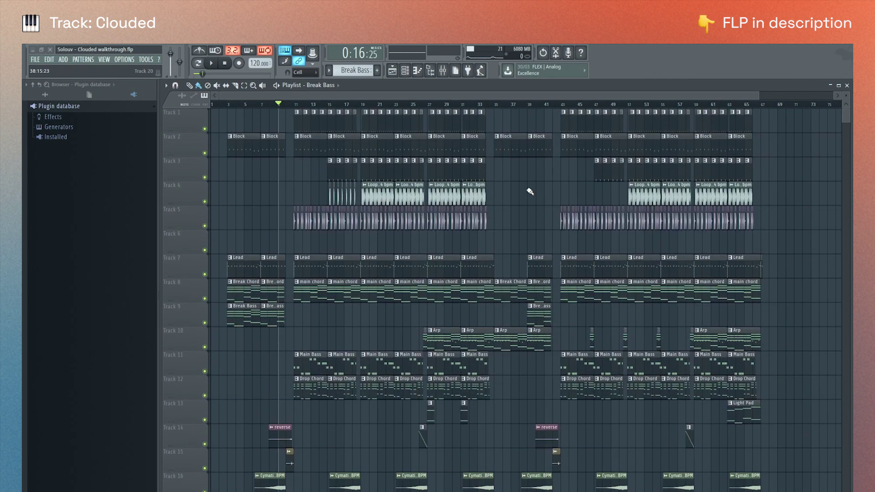